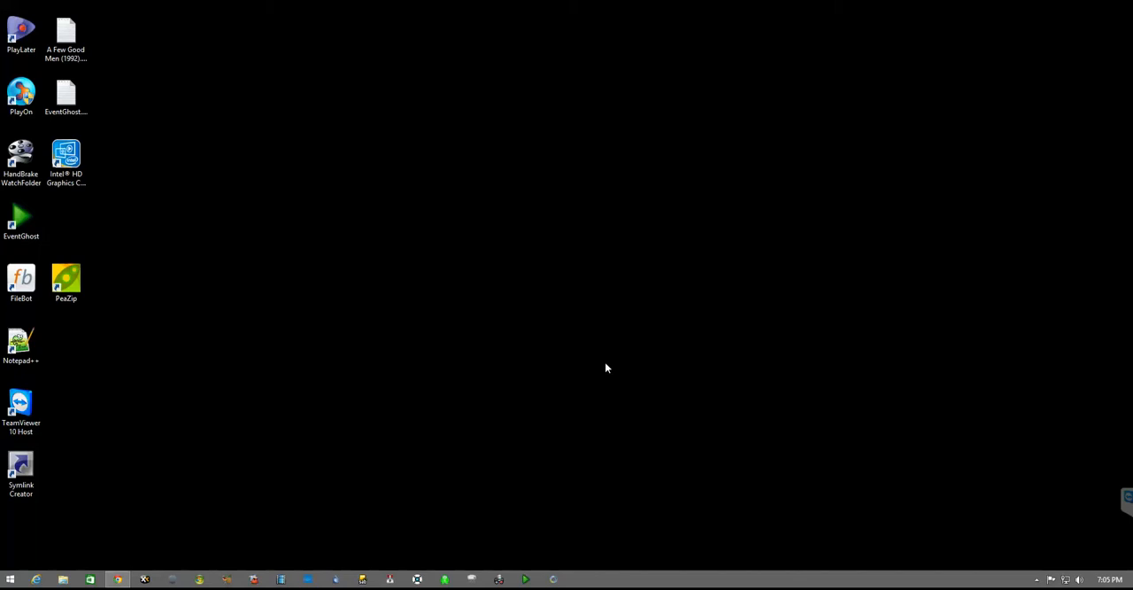
# Step: Switch to Plex in Google Chrome and open the Kids library of the SKYNET 1.0 server
pyautogui.moveTo(115, 581)
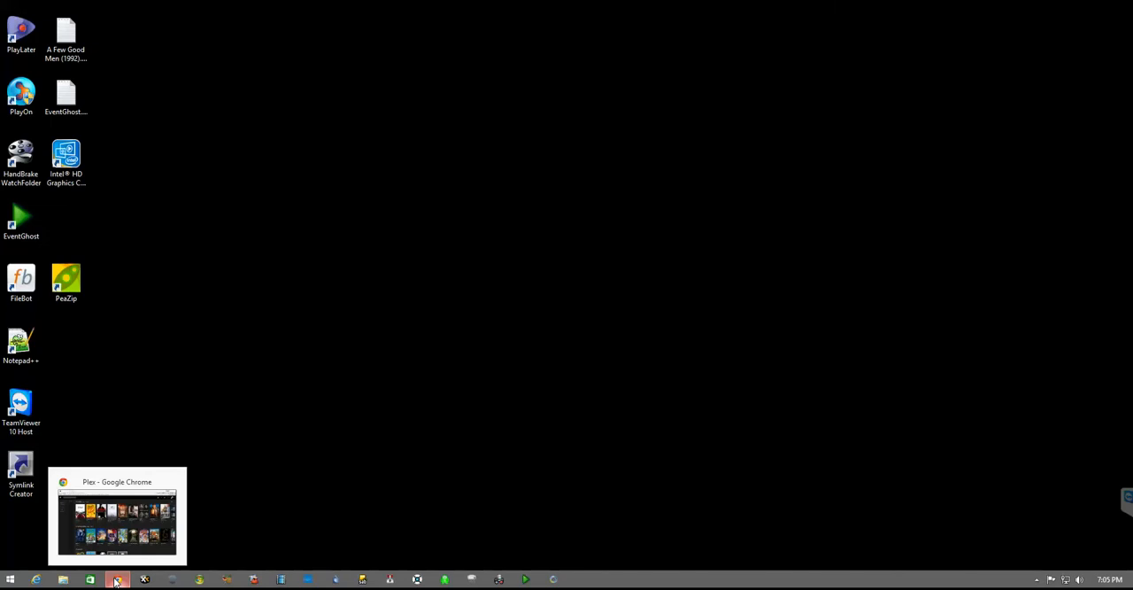
pyautogui.click(115, 581)
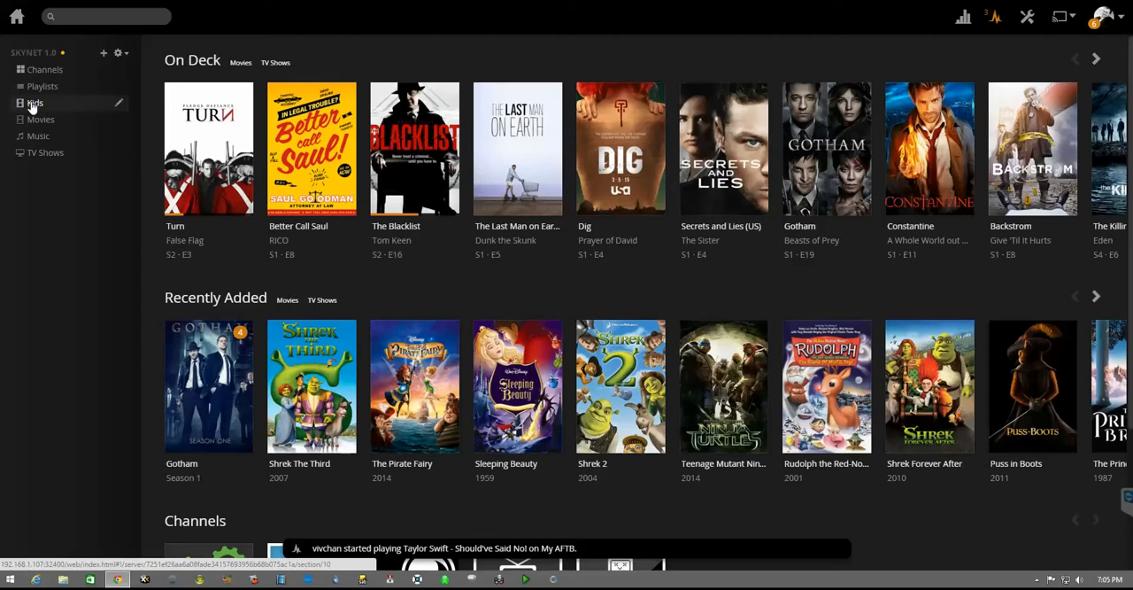
pyautogui.click(124, 54)
pyautogui.click(68, 263)
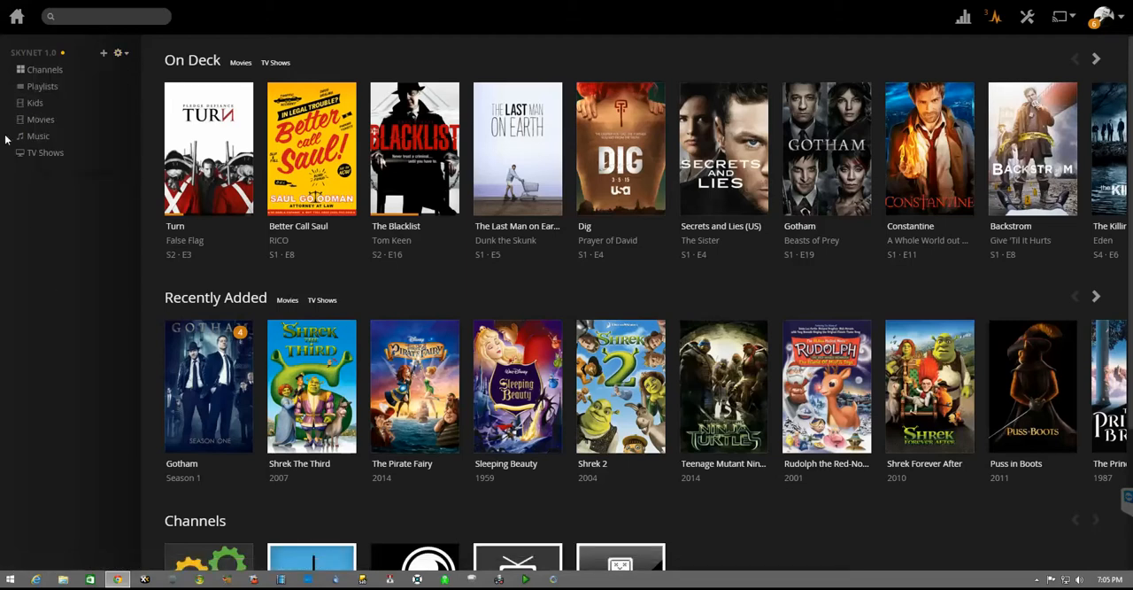
pyautogui.click(31, 104)
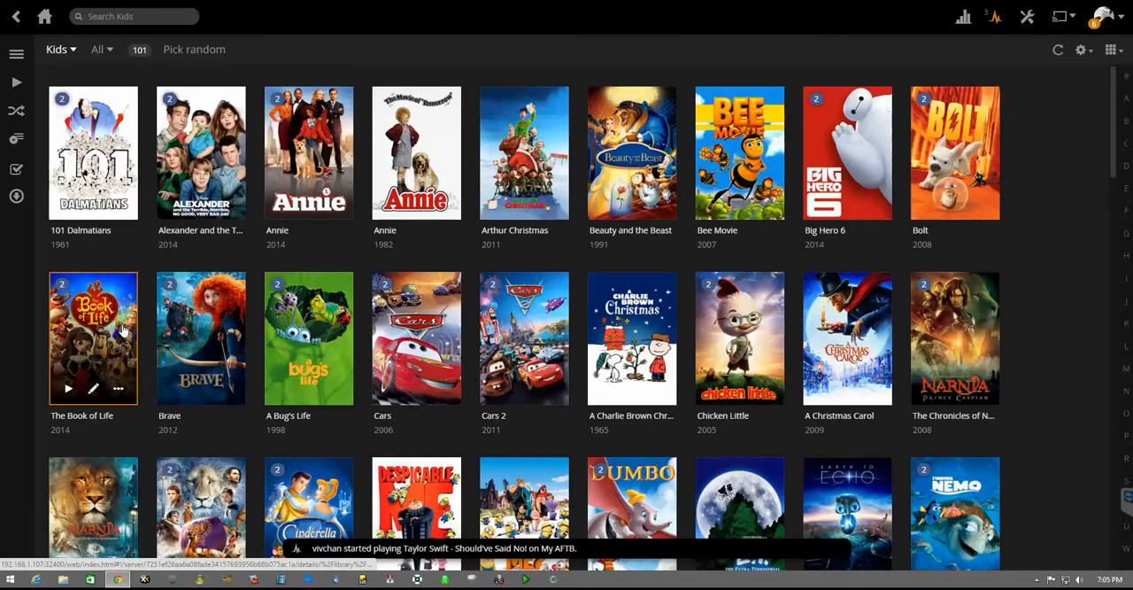
# Step: Browse the movies in the Kids library and return to the Plex home page
pyautogui.scroll(-1, 124, 330)
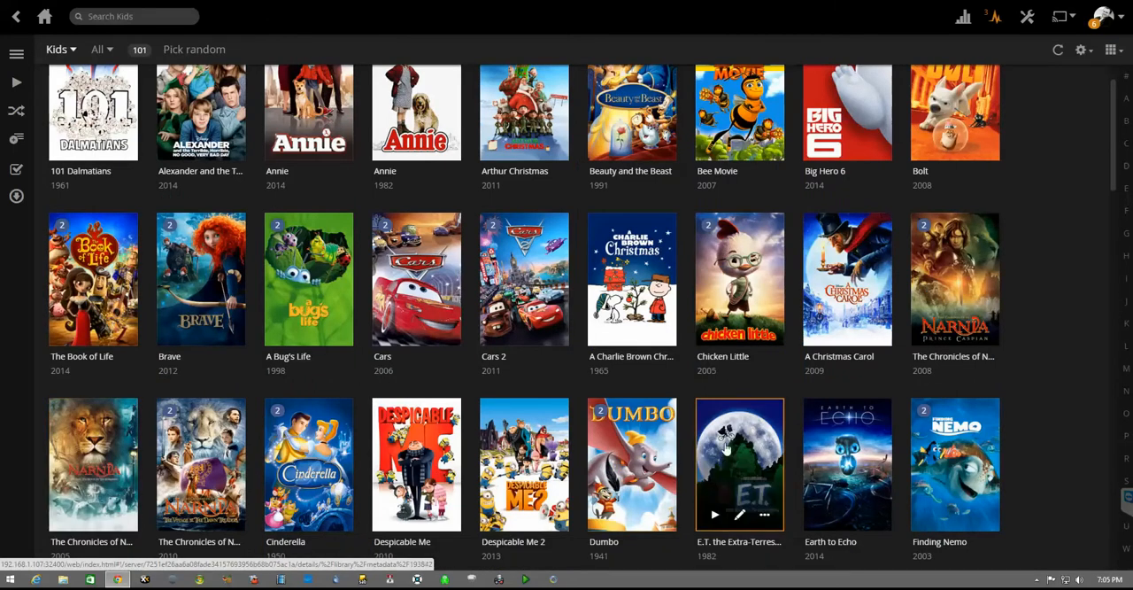
pyautogui.scroll(1, 1078, 131)
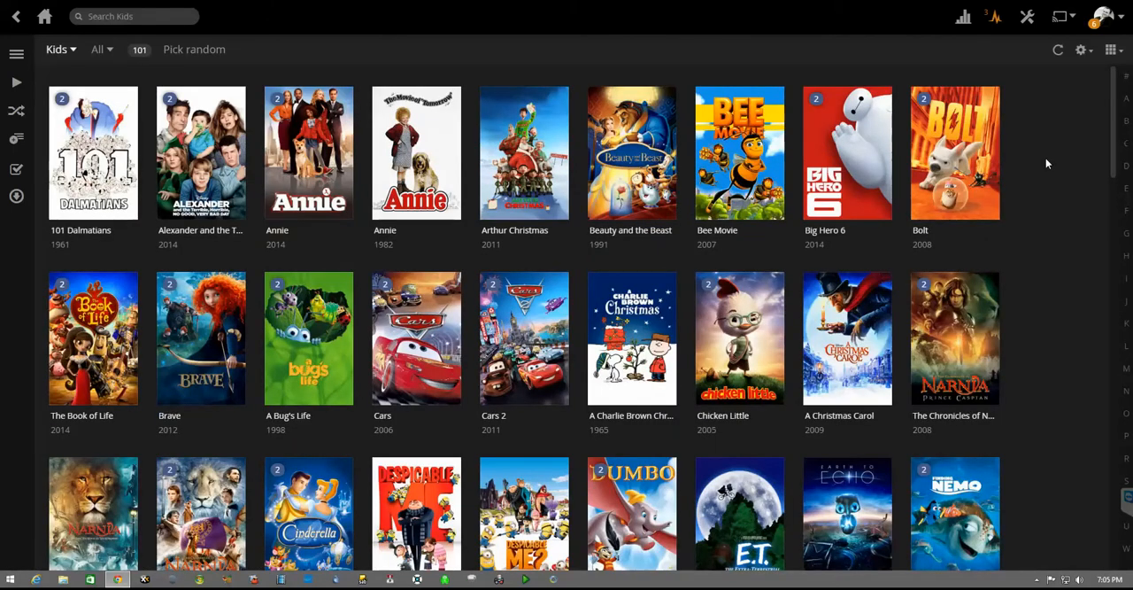
pyautogui.scroll(-6, 1046, 163)
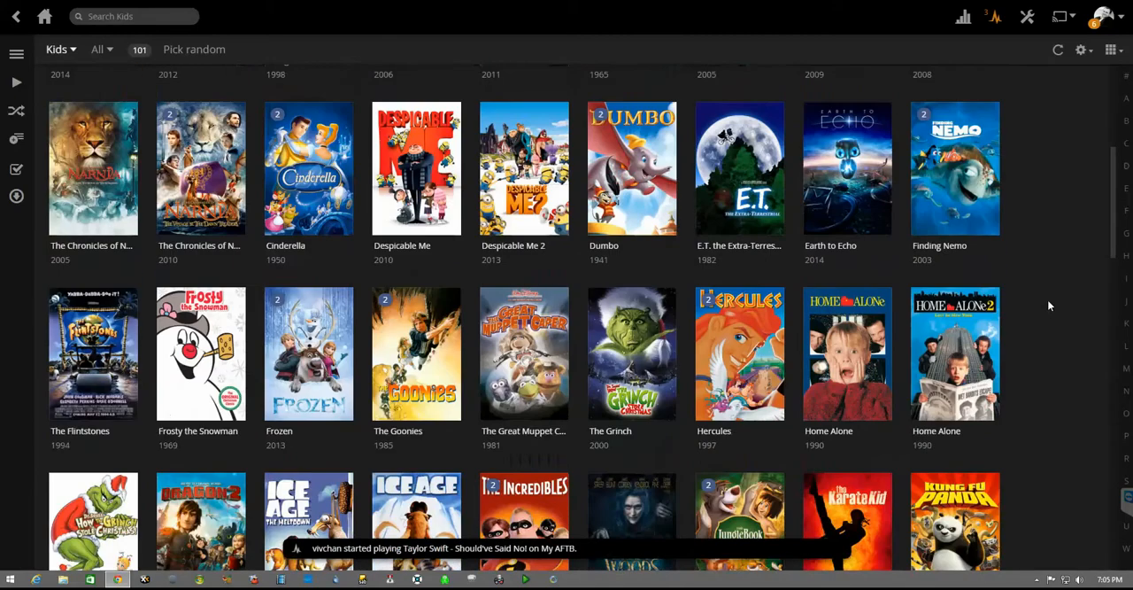
pyautogui.scroll(-10, 1047, 300)
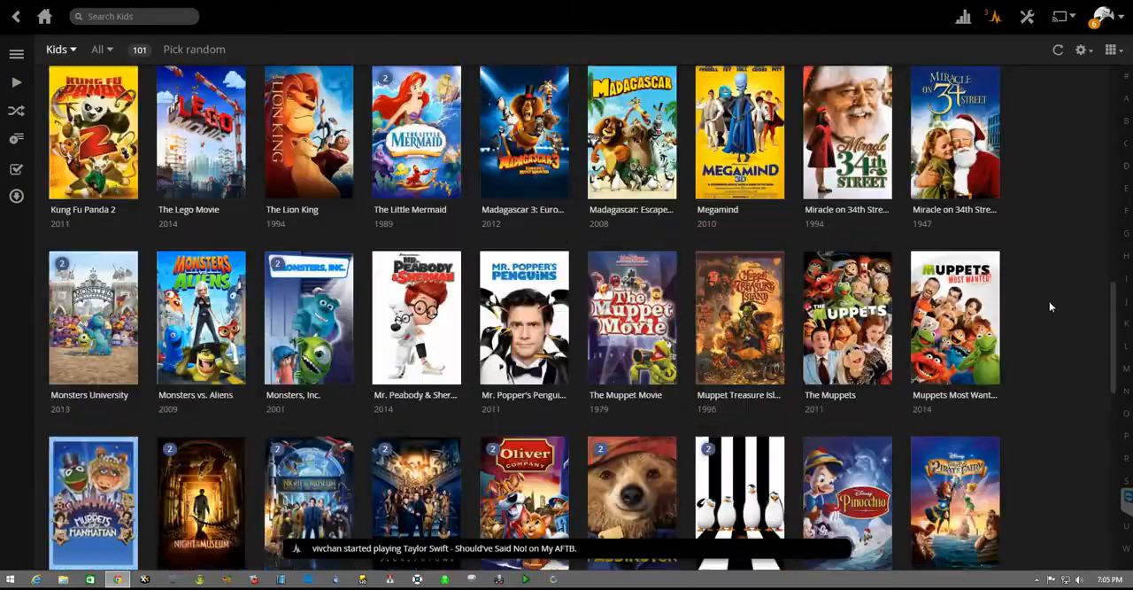
pyautogui.scroll(15, 1050, 301)
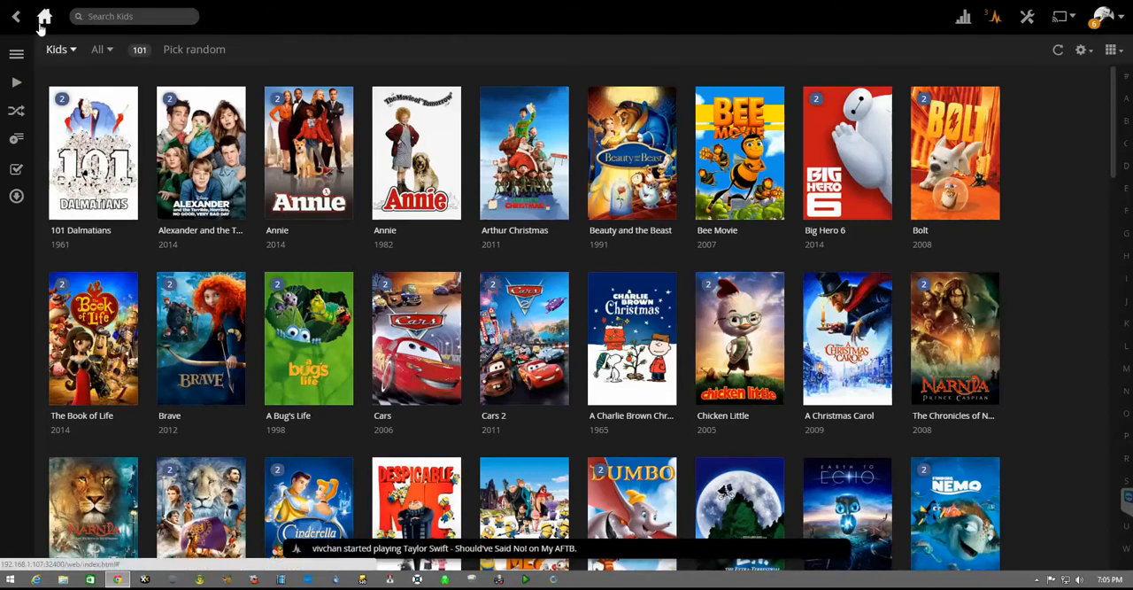
pyautogui.click(40, 25)
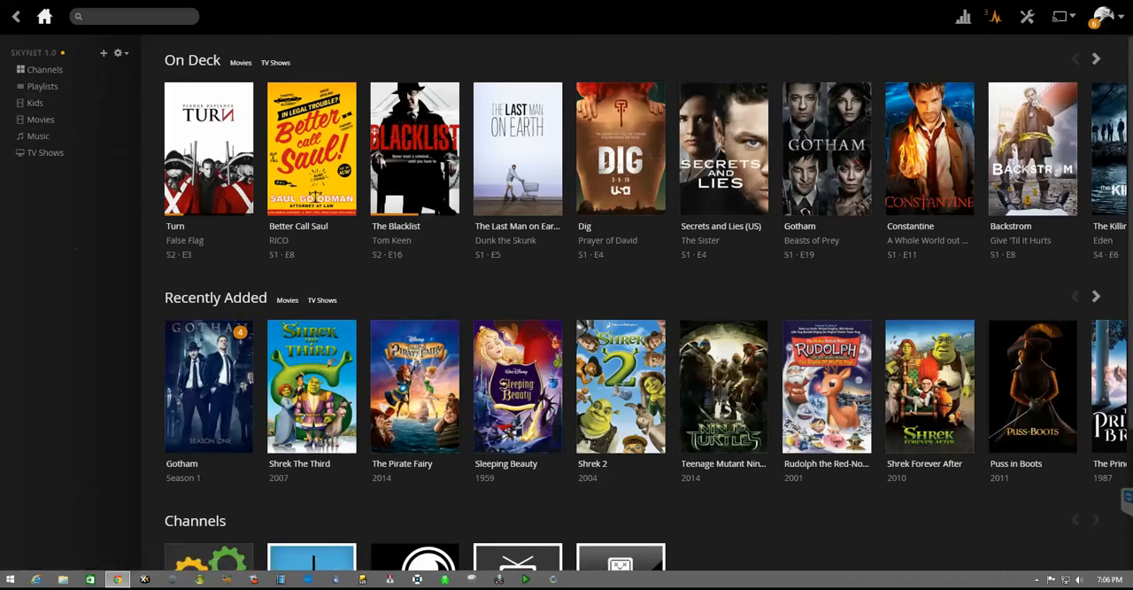
# Step: Open google.com in a new browser tab and search for "link shell extension"
pyautogui.hotkey('ctrl', 't')
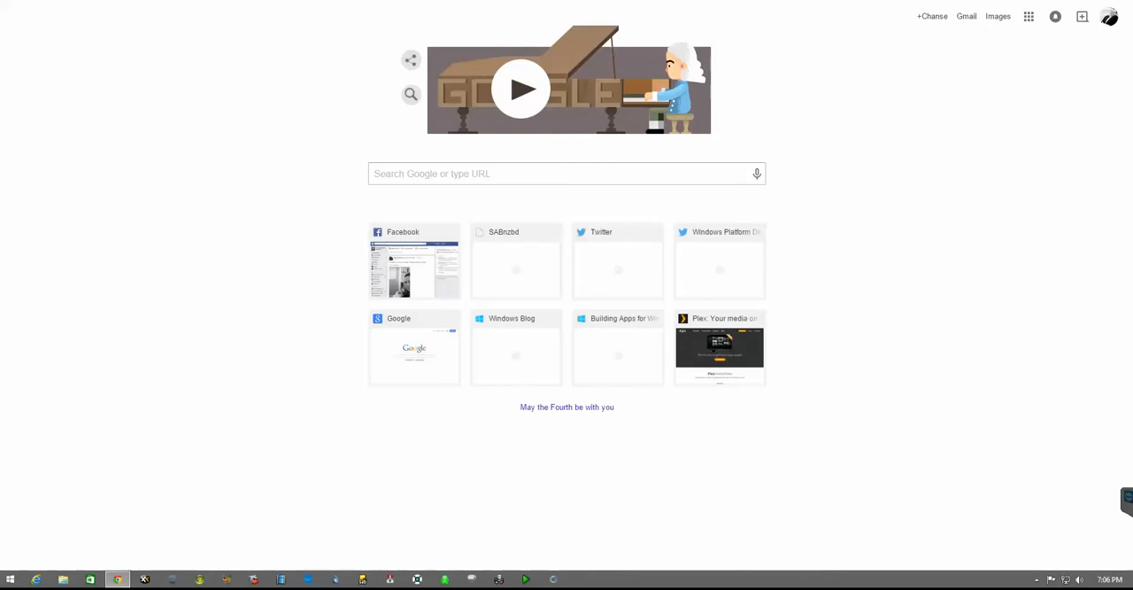
pyautogui.write('google.com')
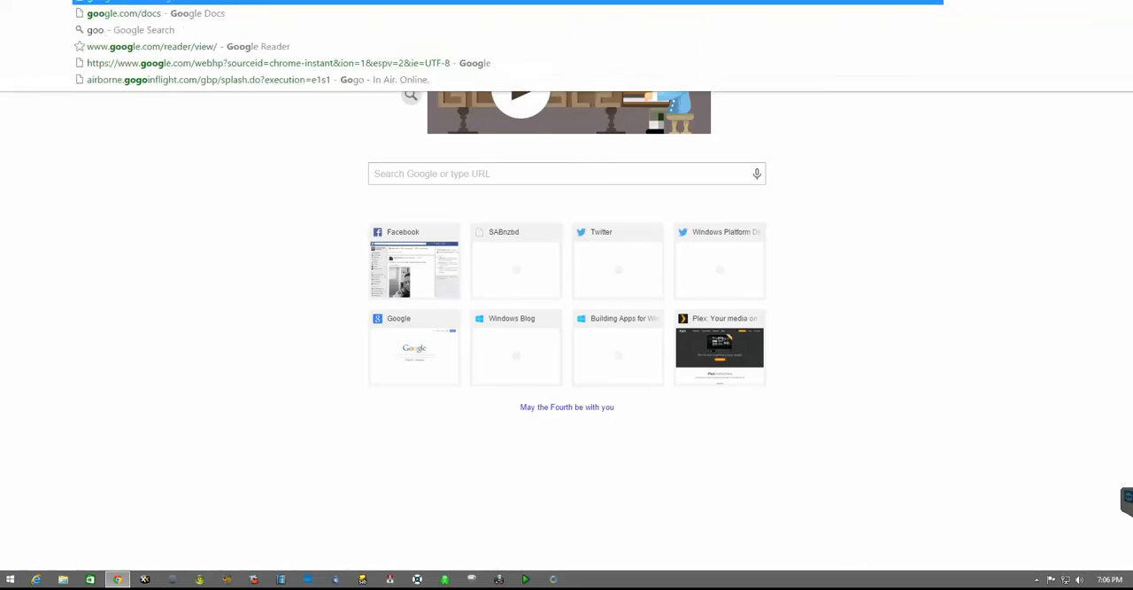
pyautogui.press('Return')
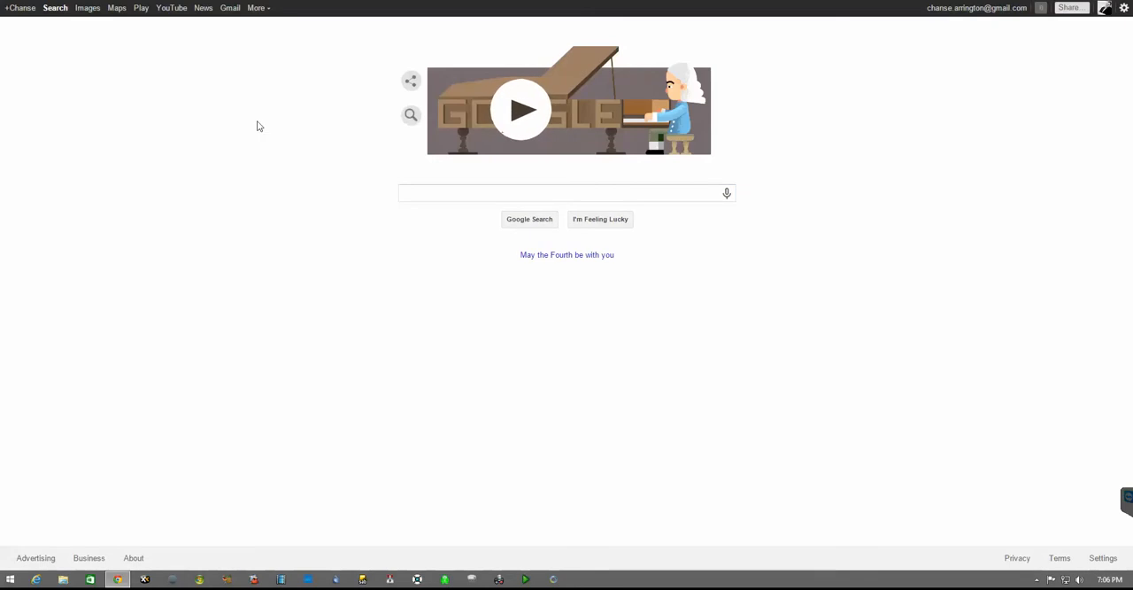
pyautogui.click(426, 194)
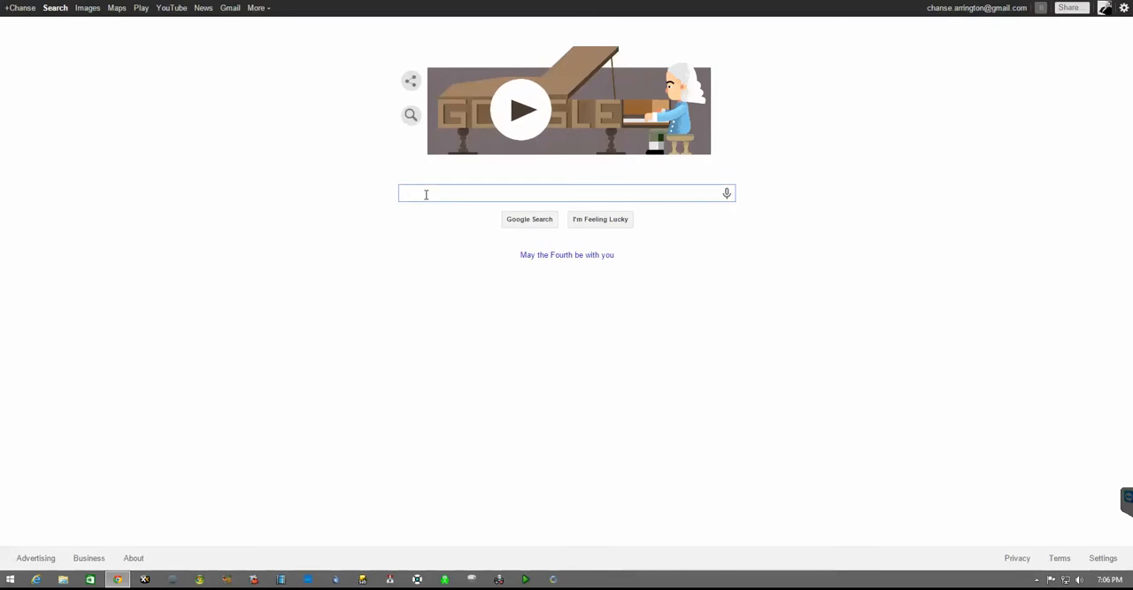
pyautogui.write('Link')
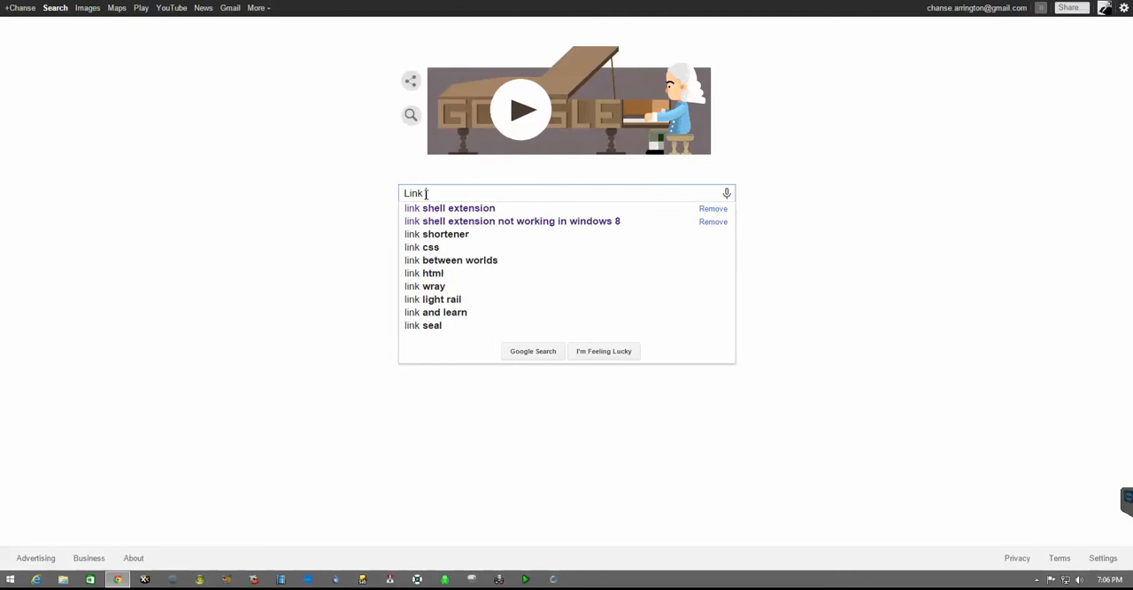
pyautogui.write(' Shell')
pyautogui.press('Down')
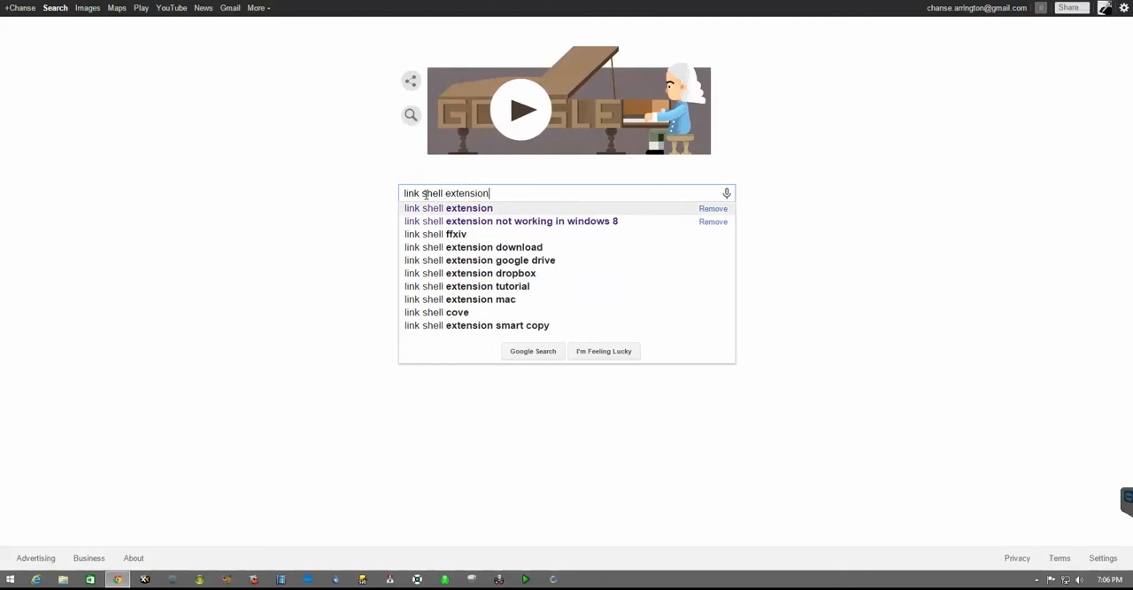
pyautogui.press('Return')
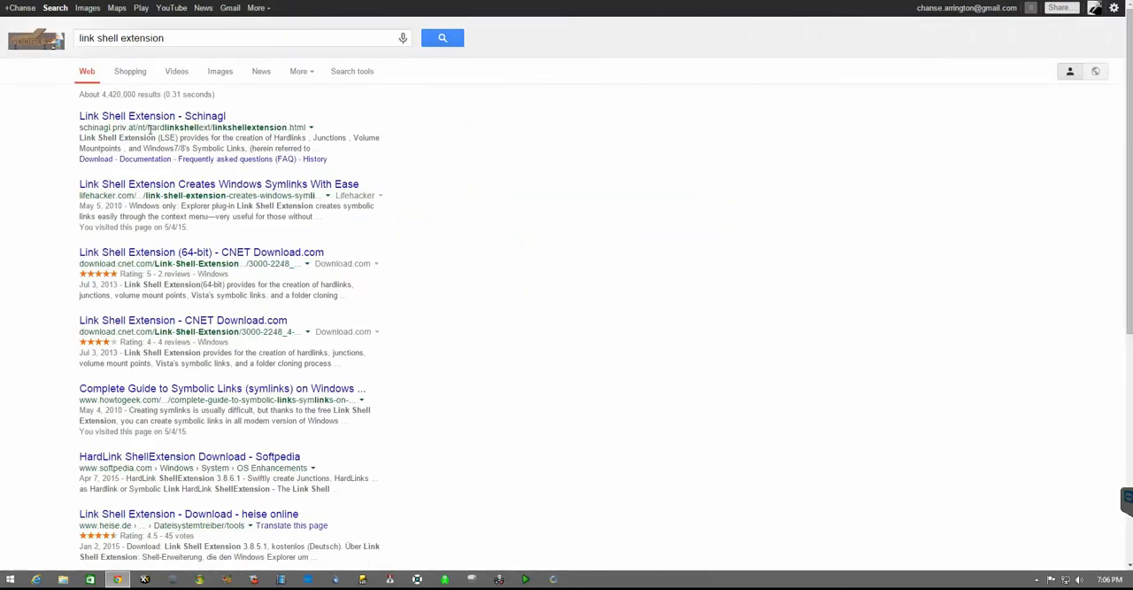
# Step: Open the "Link Shell Extension - Schinagl" result and go to the page's Download section with the Windows versions
pyautogui.click(132, 118)
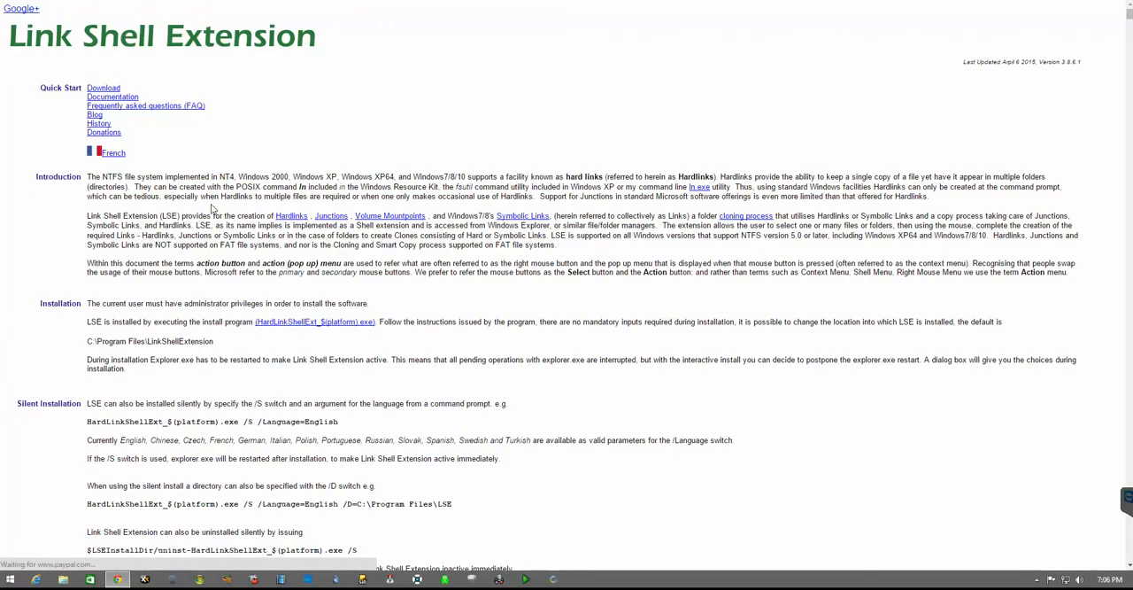
pyautogui.click(104, 89)
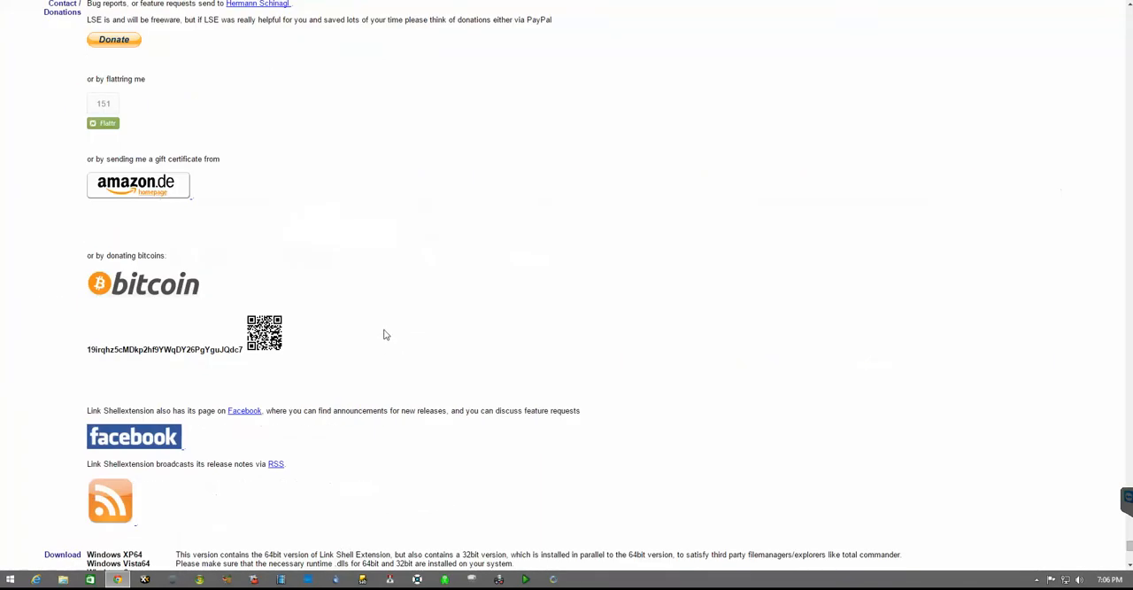
pyautogui.scroll(-5, 360, 288)
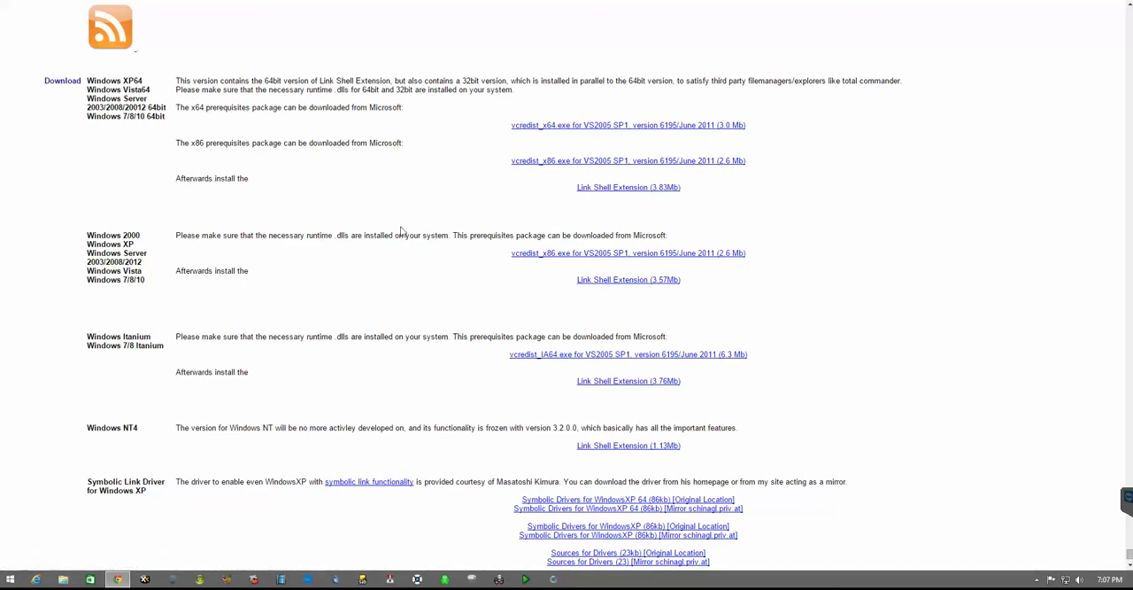
# Step: Switch to File Explorer and arrange two This PC windows side by side
pyautogui.click(63, 580)
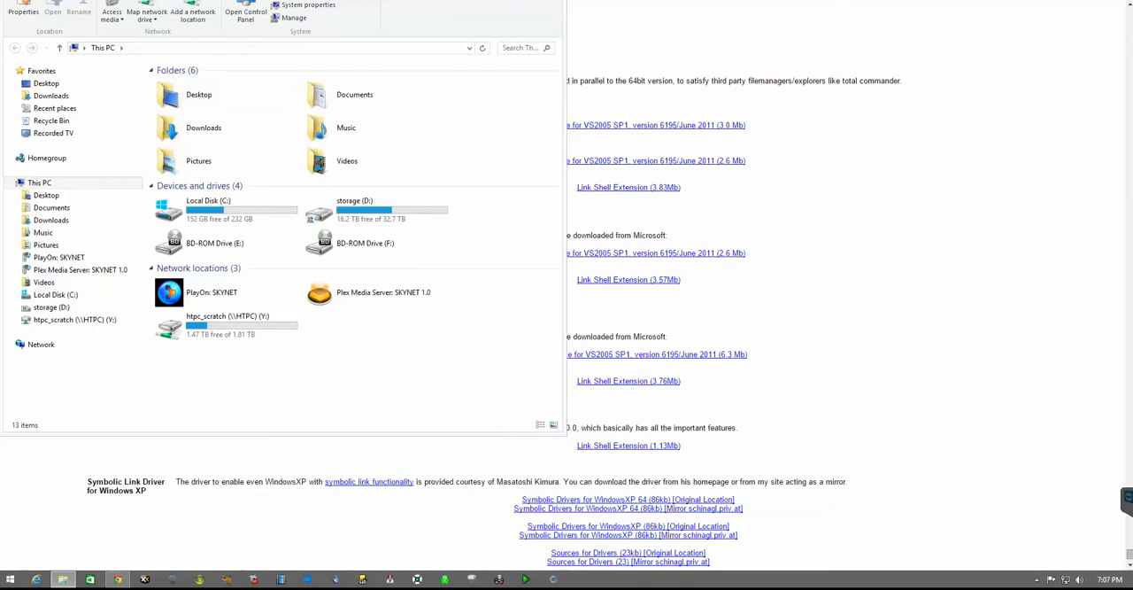
pyautogui.click(92, 0)
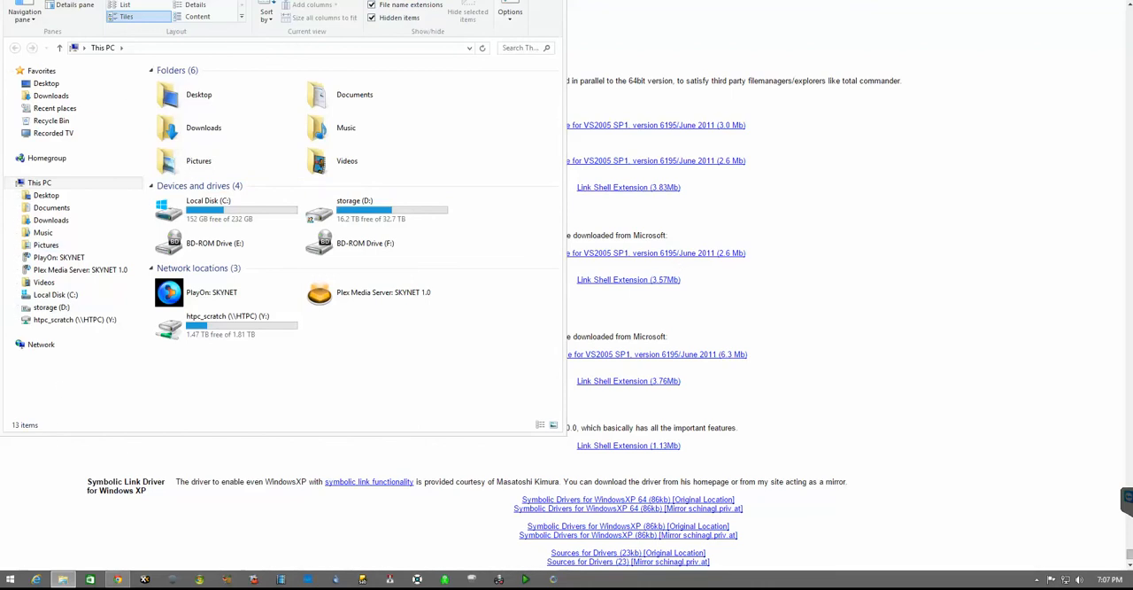
pyautogui.moveTo(225, 0); pyautogui.dragTo(236, 23)
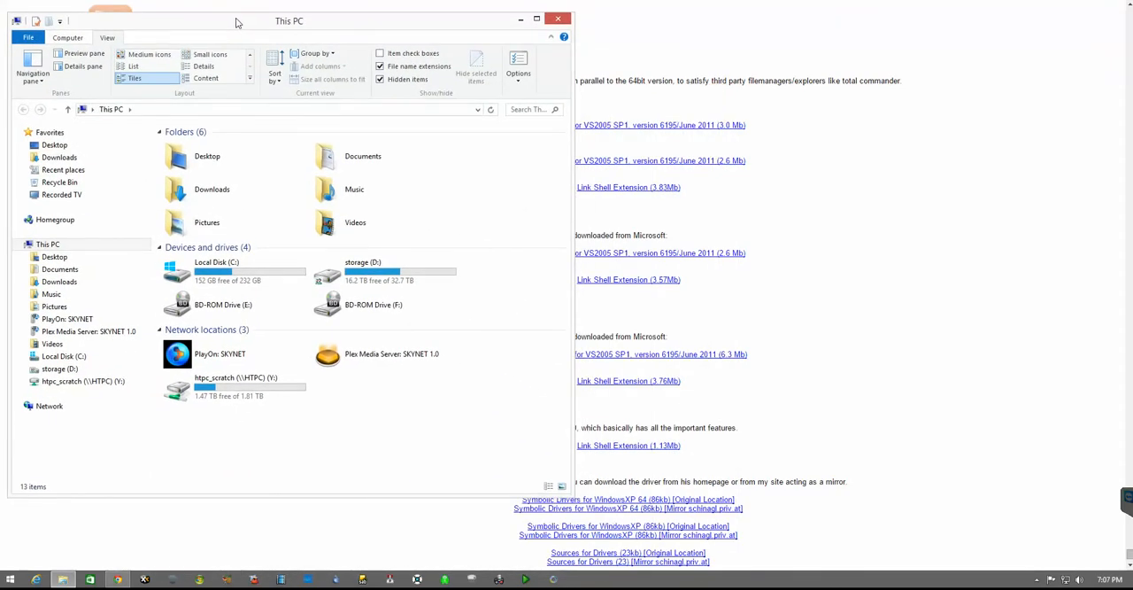
pyautogui.hotkey('ctrl', 'n')
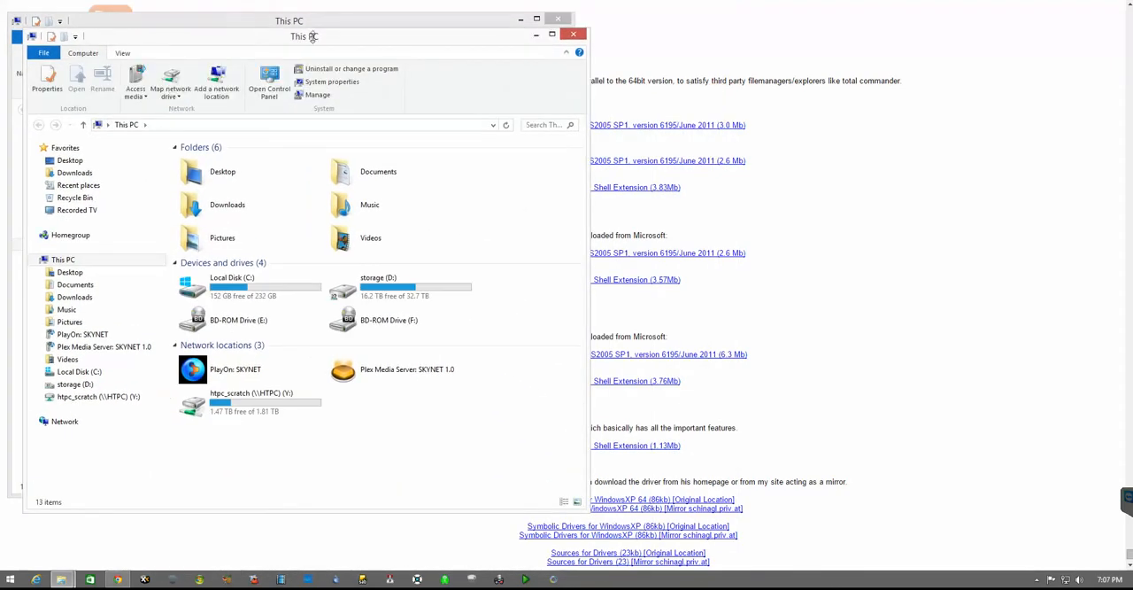
pyautogui.moveTo(310, 36); pyautogui.dragTo(862, 11)
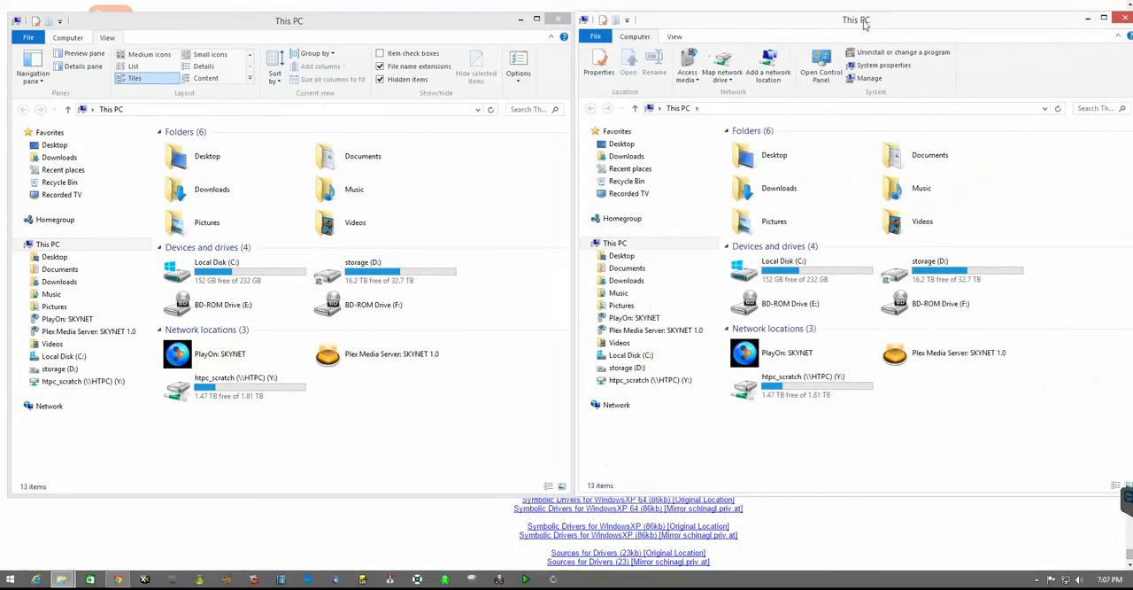
# Step: Create a folder named Christmas Movies on the storage (D:) drive in the second Explorer window
pyautogui.doubleClick(904, 267)
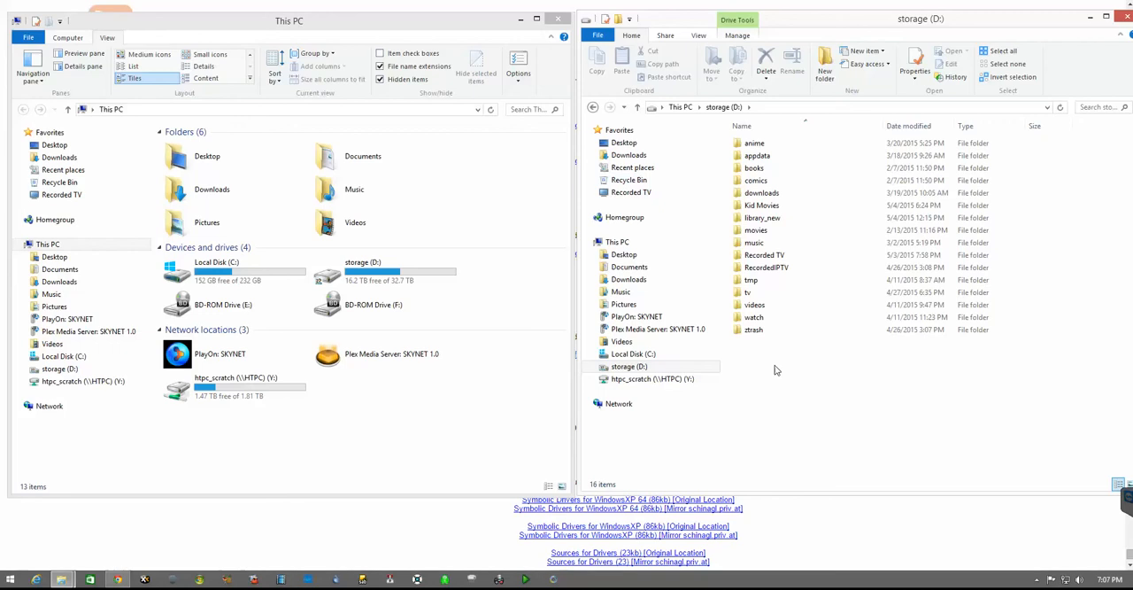
pyautogui.hotkey('ctrl', 'shift', 'n')
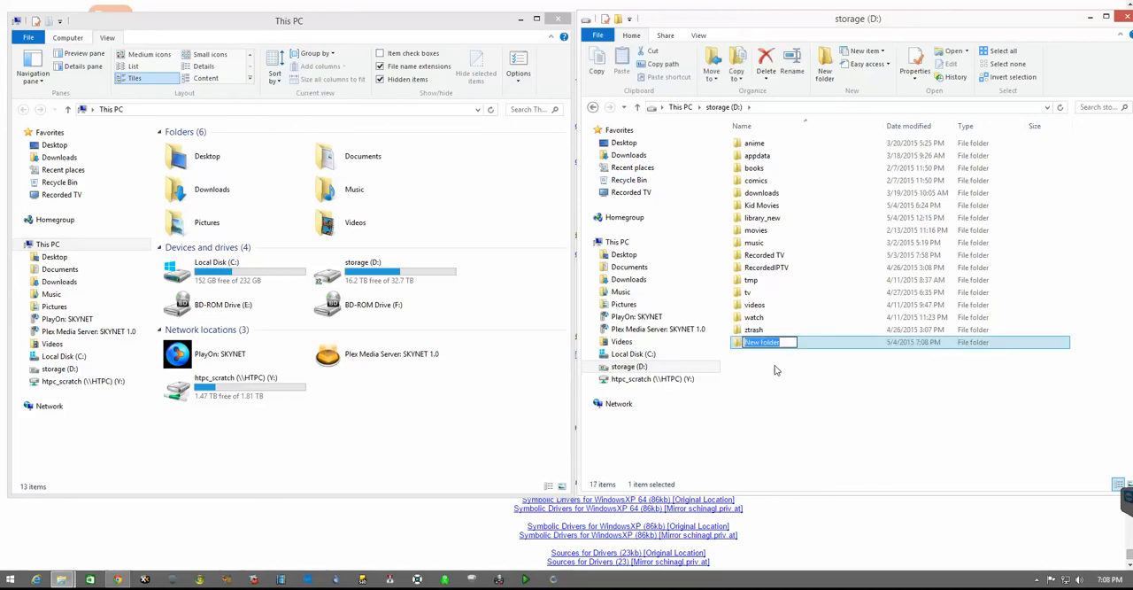
pyautogui.write('Christmas Movies')
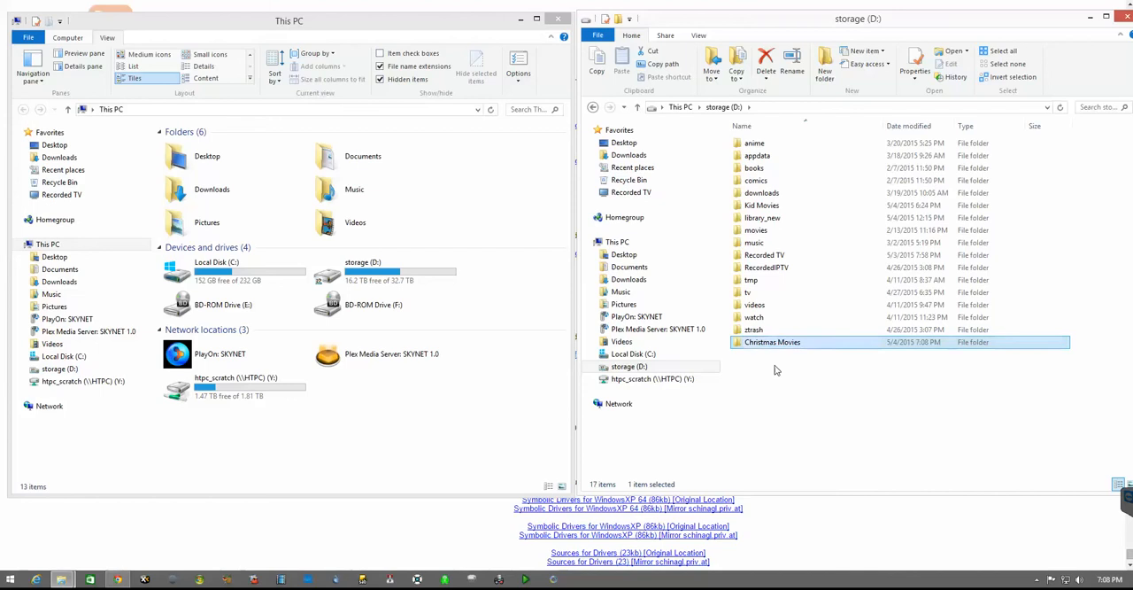
pyautogui.click(835, 368)
# Step: Open the folder C inside movies on storage (D:) in the first Explorer window
pyautogui.click(324, 470)
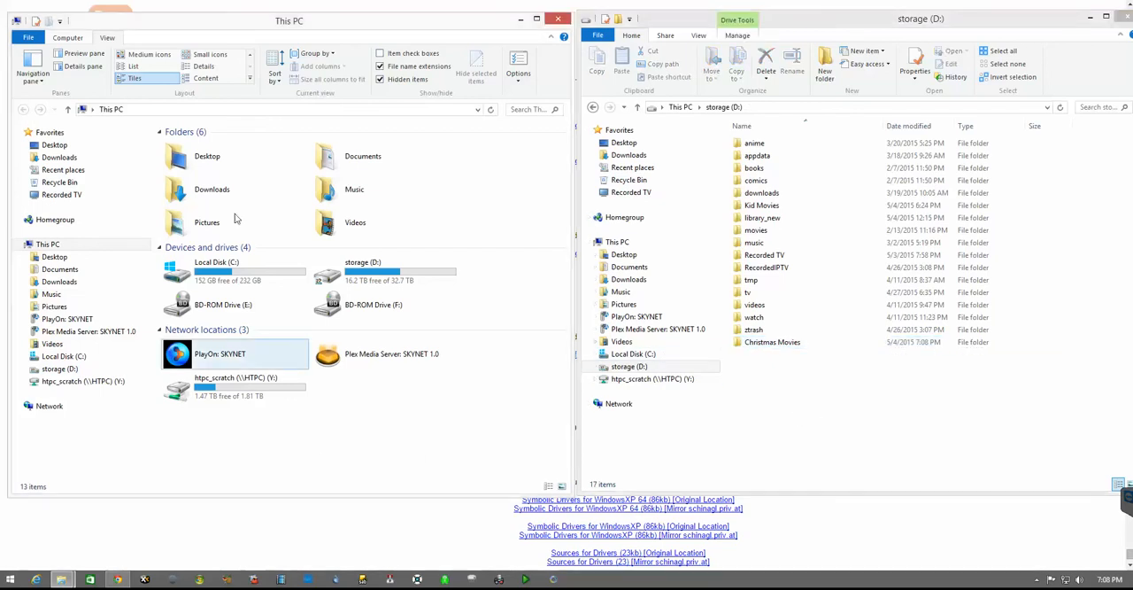
pyautogui.click(339, 272)
pyautogui.doubleClick(340, 272)
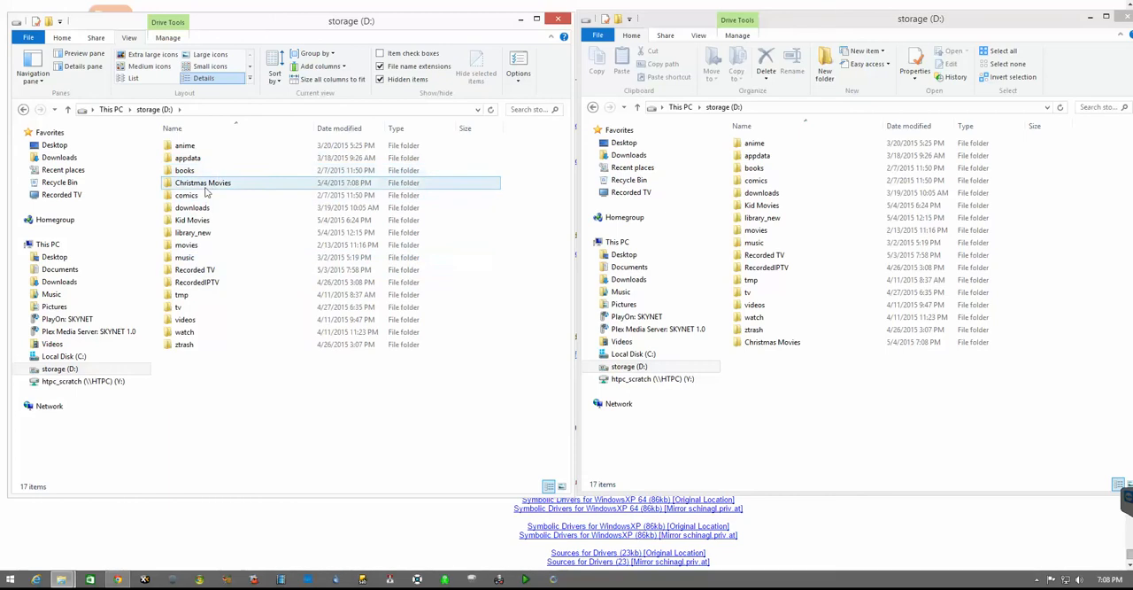
pyautogui.doubleClick(190, 245)
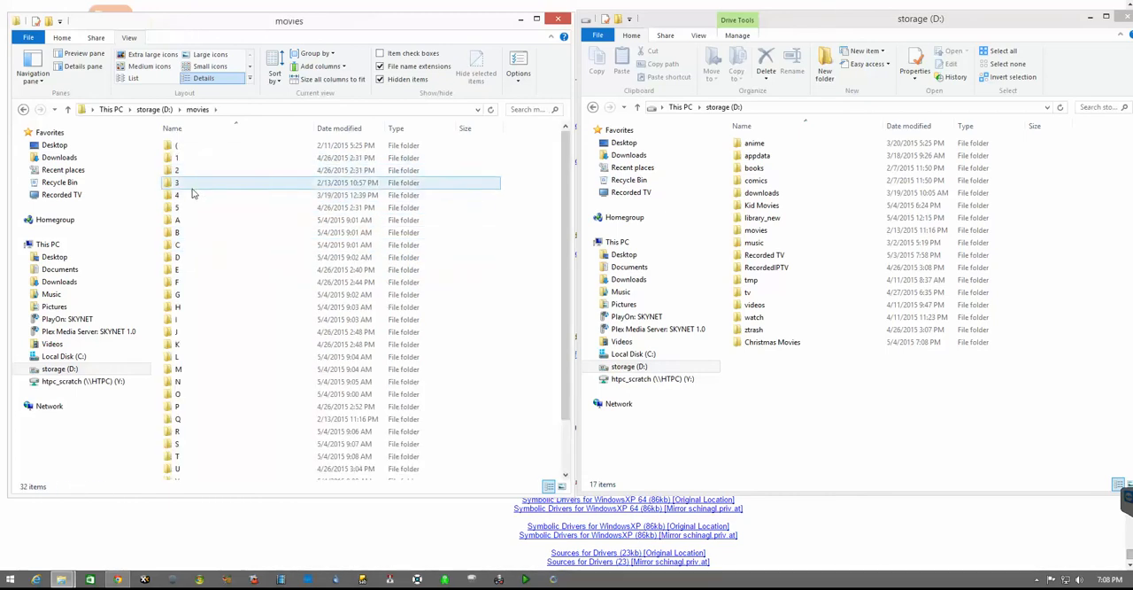
pyautogui.click(171, 247)
pyautogui.doubleClick(171, 247)
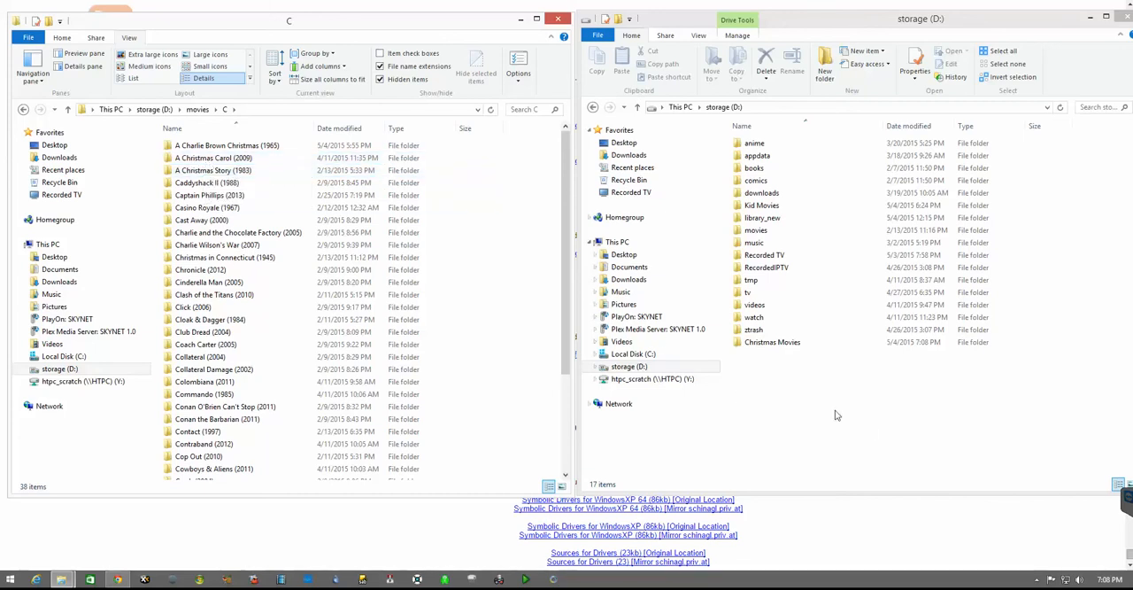
# Step: Select the A Christmas Carol (2009) folder and open the Christmas Movies folder in the other Explorer window
pyautogui.click(220, 170)
pyautogui.click(209, 158)
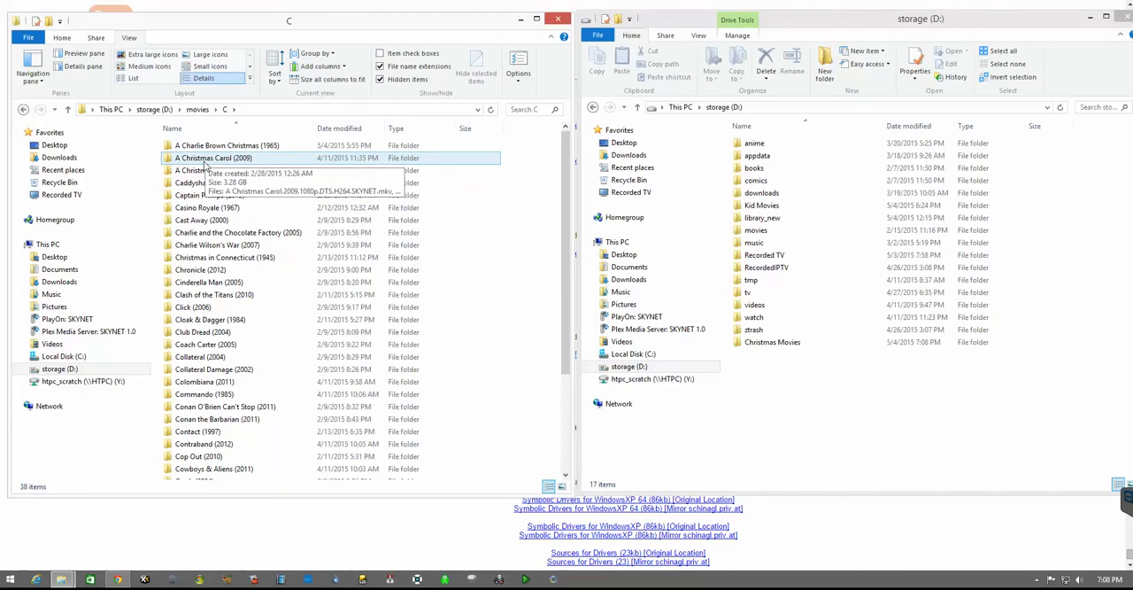
pyautogui.moveTo(203, 164); pyautogui.dragTo(237, 163)
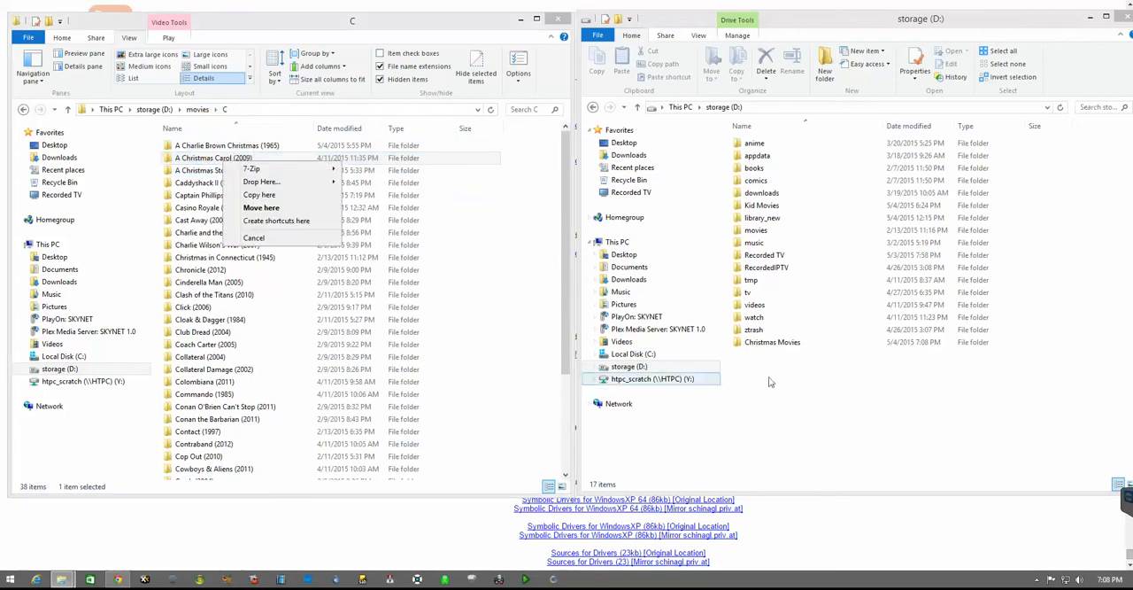
pyautogui.doubleClick(774, 344)
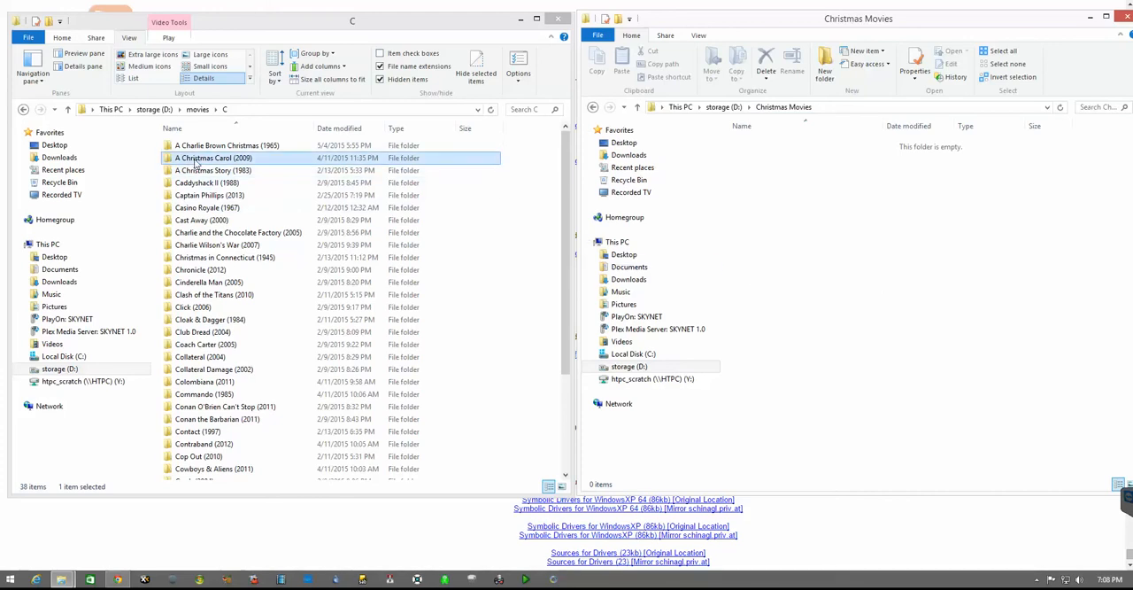
# Step: Place a symbolic link to the A Christmas Carol (2009) folder in the Christmas Movies folder, allowing symlink.exe to make changes
pyautogui.click(295, 160)
pyautogui.moveTo(295, 164); pyautogui.dragTo(800, 225)
pyautogui.moveTo(841, 243)
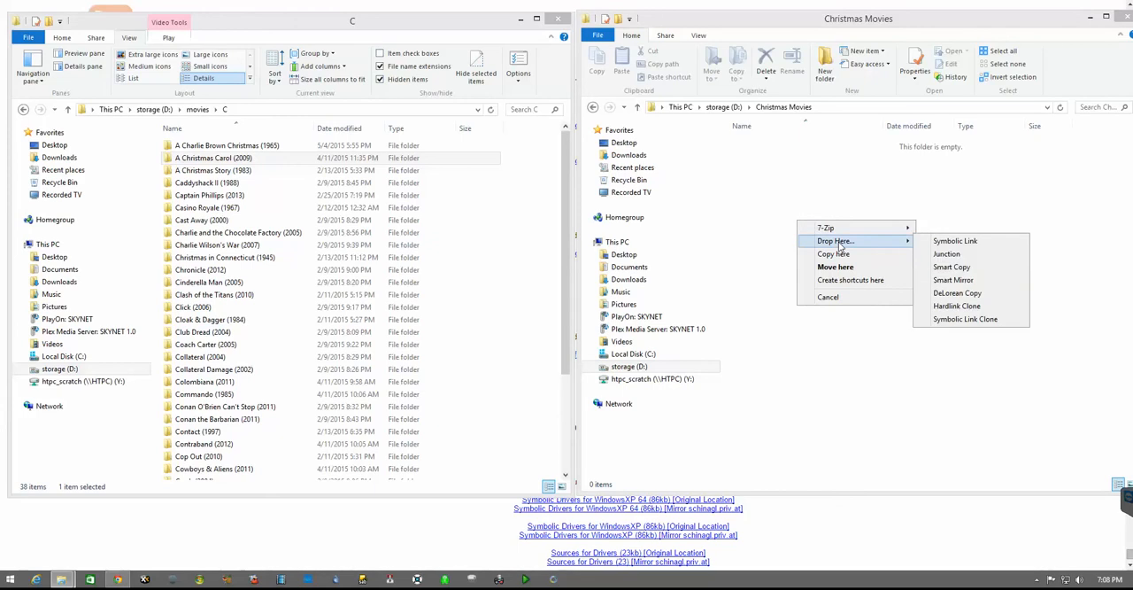
pyautogui.click(987, 244)
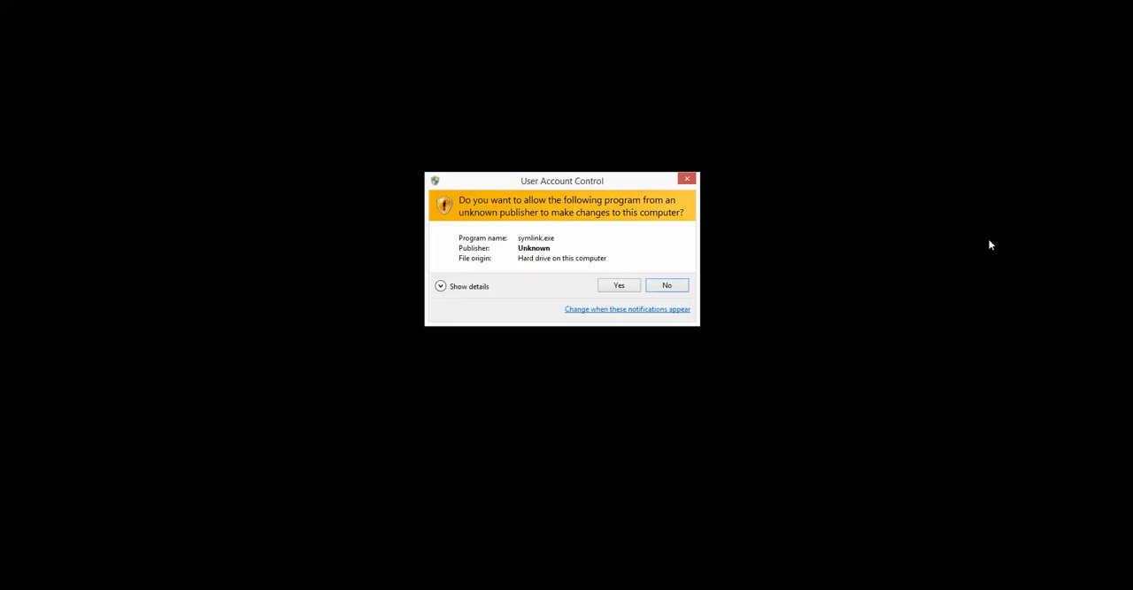
pyautogui.click(611, 288)
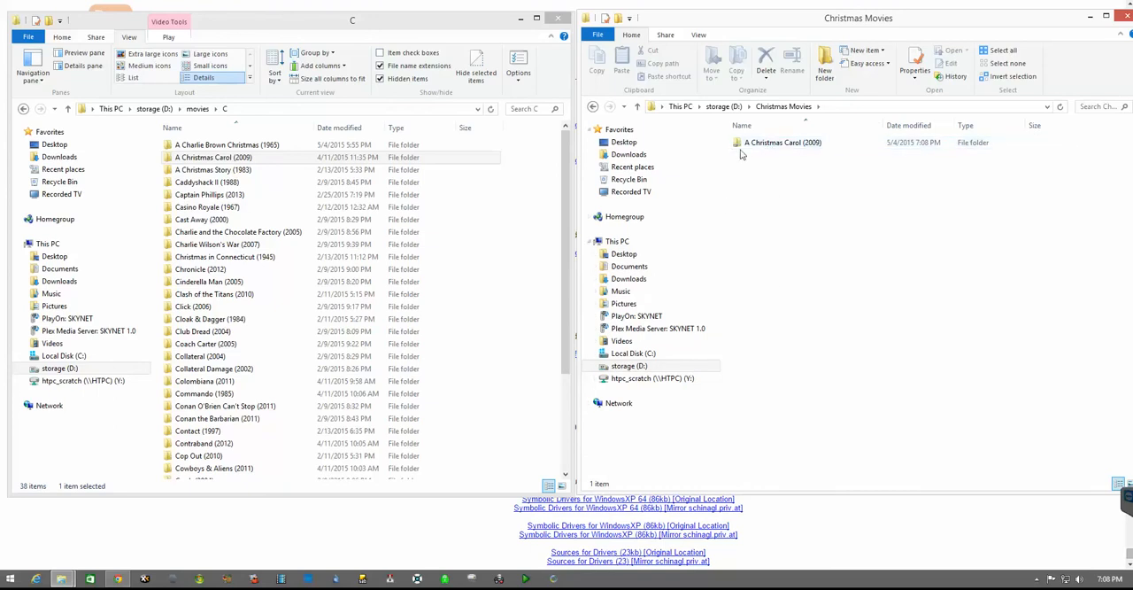
# Step: Show the Christmas Movies folder as extra large icons and open the linked A Christmas Carol (2009) folder
pyautogui.click(698, 35)
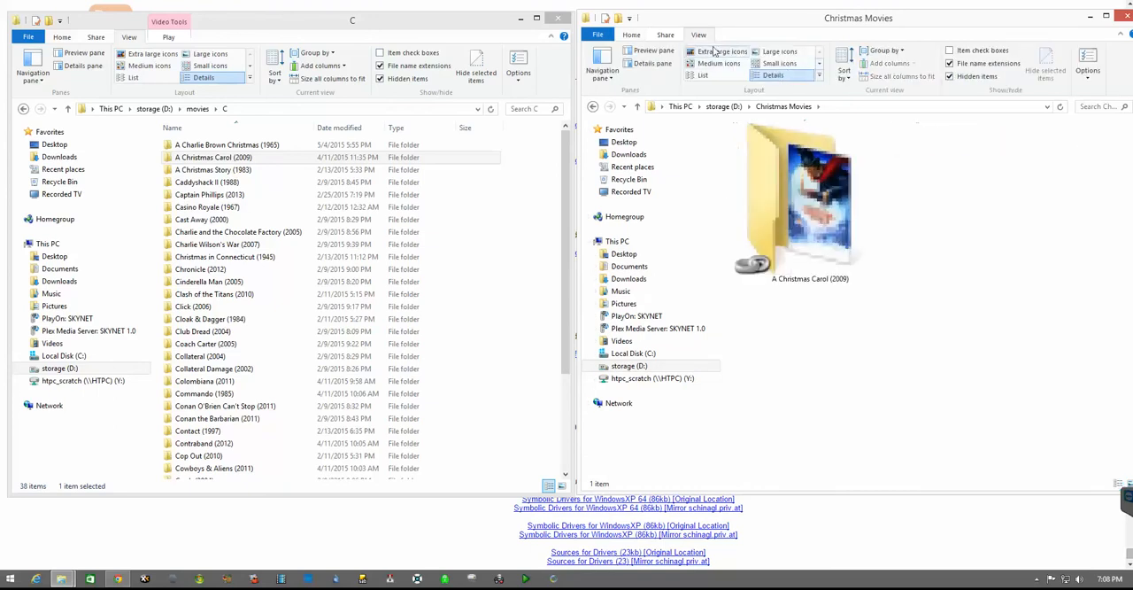
pyautogui.click(719, 51)
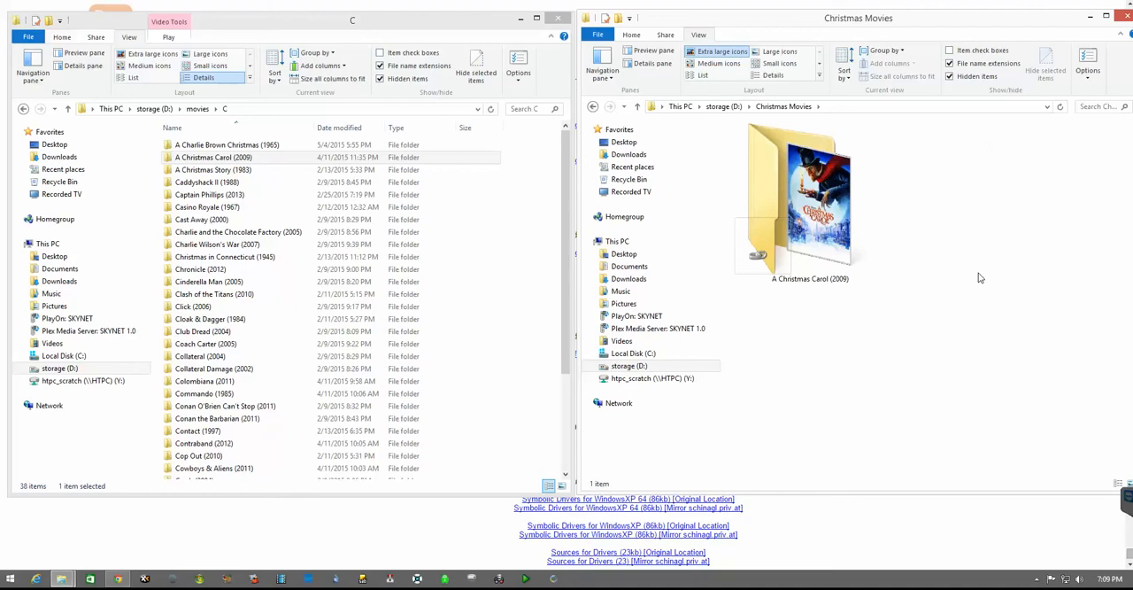
pyautogui.click(802, 212)
pyautogui.doubleClick(803, 212)
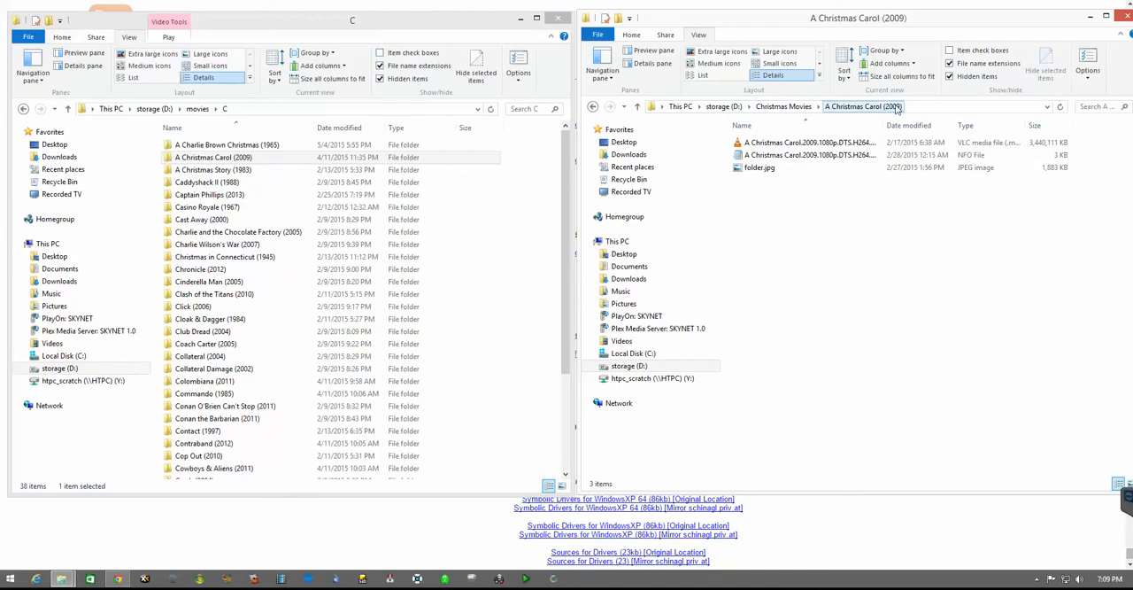
# Step: Examine the full file names inside the linked A Christmas Carol (2009) folder and return to Christmas Movies
pyautogui.click(814, 143)
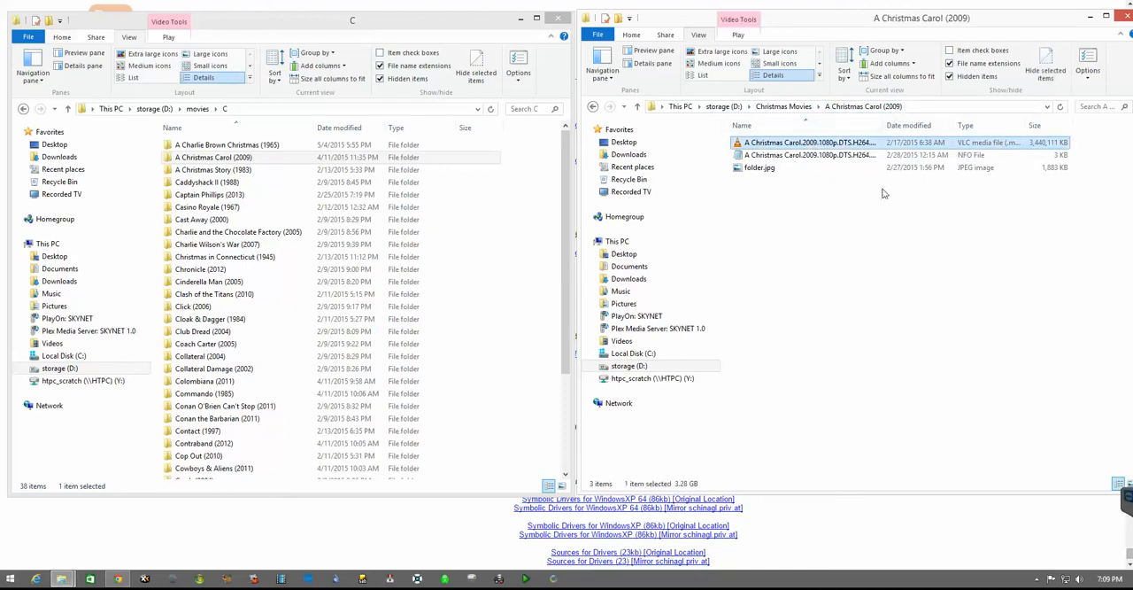
pyautogui.moveTo(882, 125); pyautogui.dragTo(963, 125)
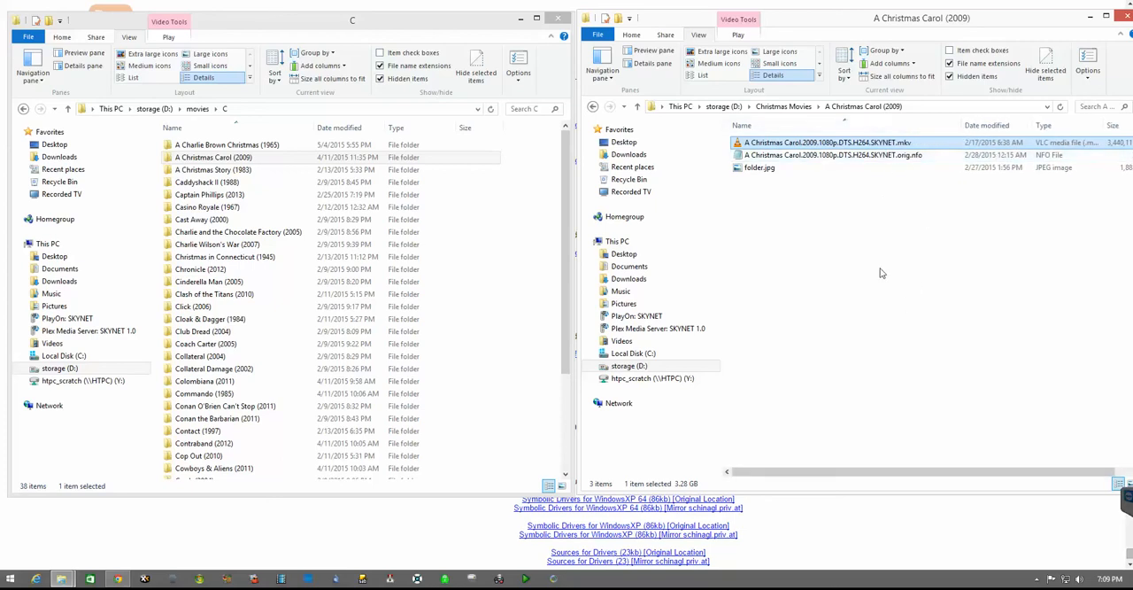
pyautogui.click(203, 160)
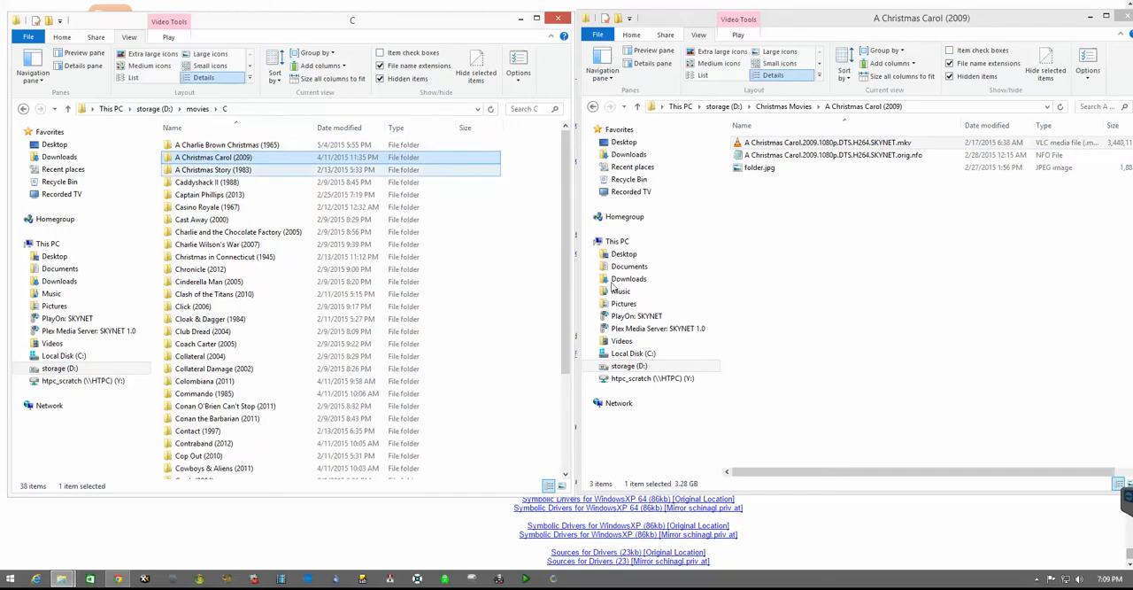
pyautogui.click(592, 106)
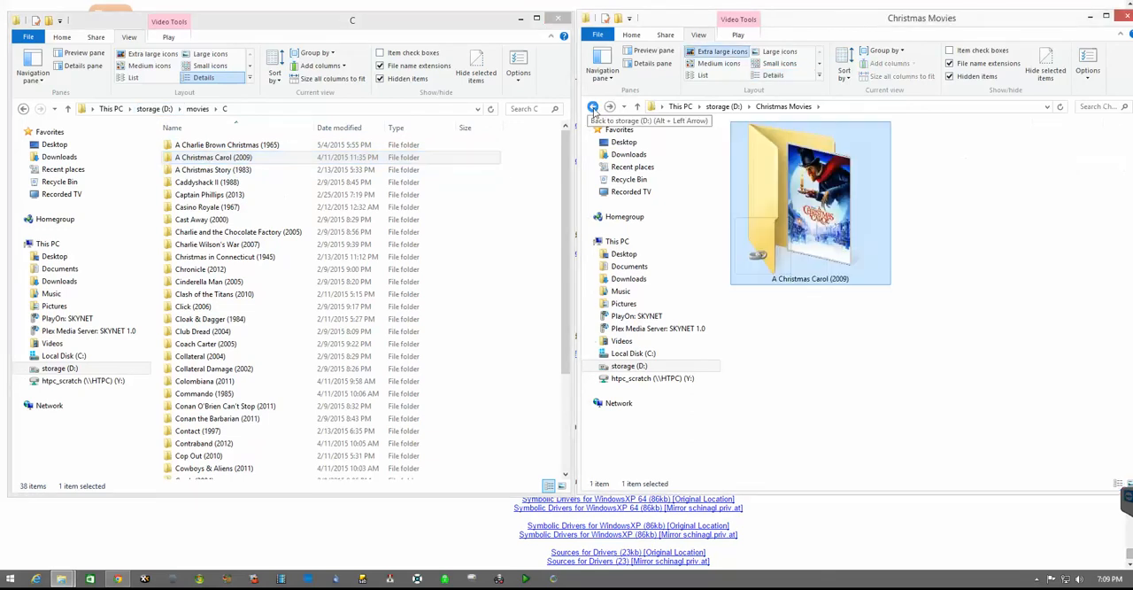
pyautogui.click(896, 441)
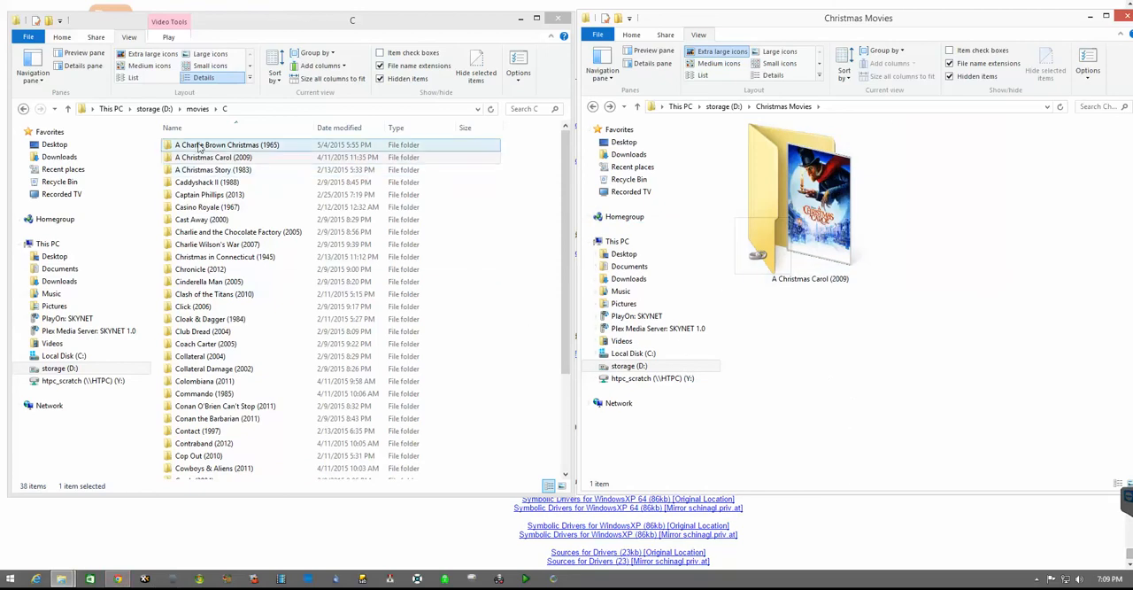
# Step: Place a symbolic link to the A Charlie Brown Christmas (1965) folder in Christmas Movies, allowing the link program to run
pyautogui.moveTo(213, 169); pyautogui.dragTo(868, 421)
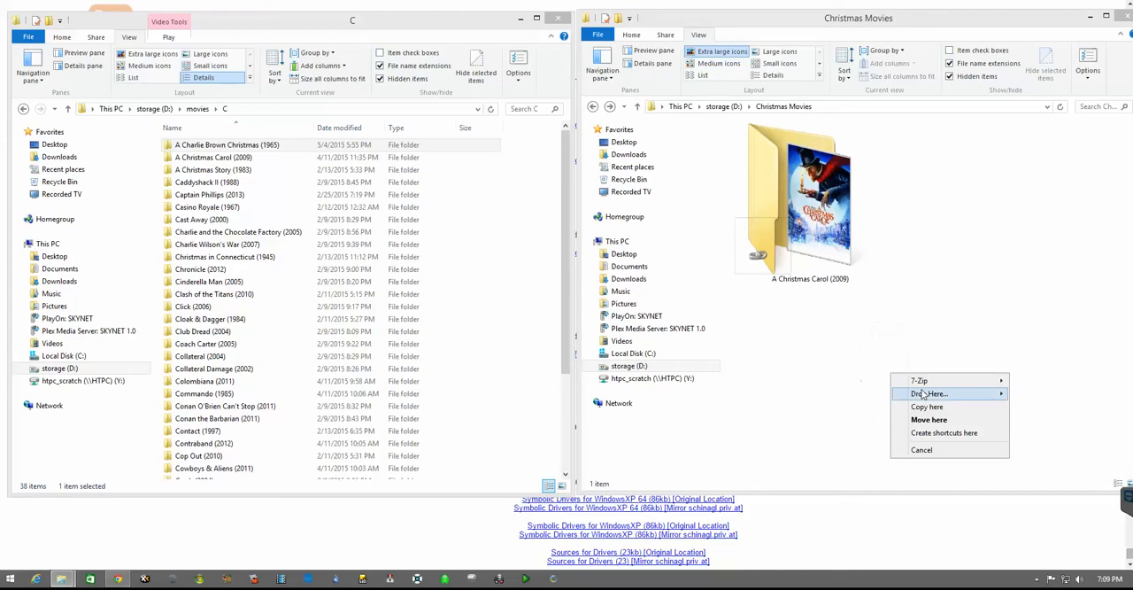
pyautogui.moveTo(930, 393)
pyautogui.click(1053, 391)
pyautogui.click(604, 285)
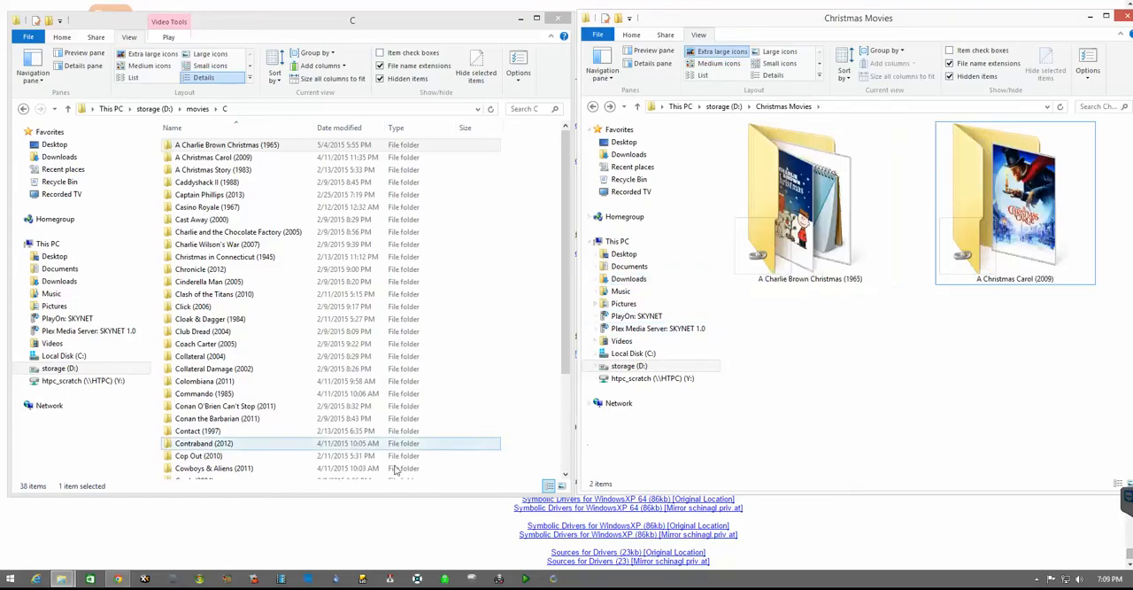
# Step: Switch to Plex in the browser and begin adding a library of type Movies named Christmas Movies in English
pyautogui.click(75, 1)
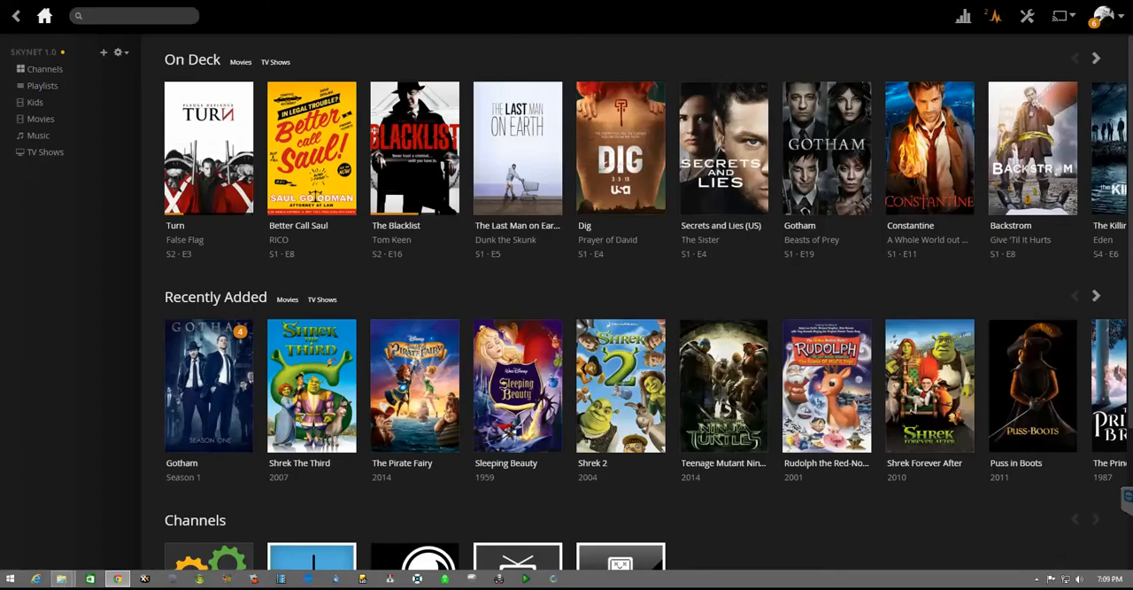
pyautogui.click(120, 54)
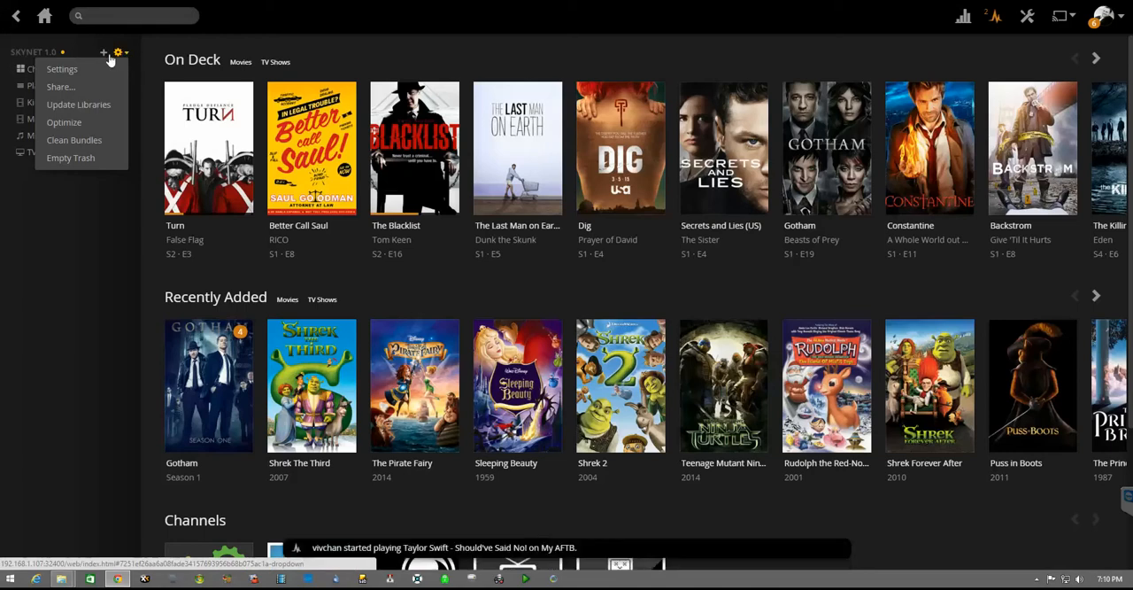
pyautogui.click(104, 52)
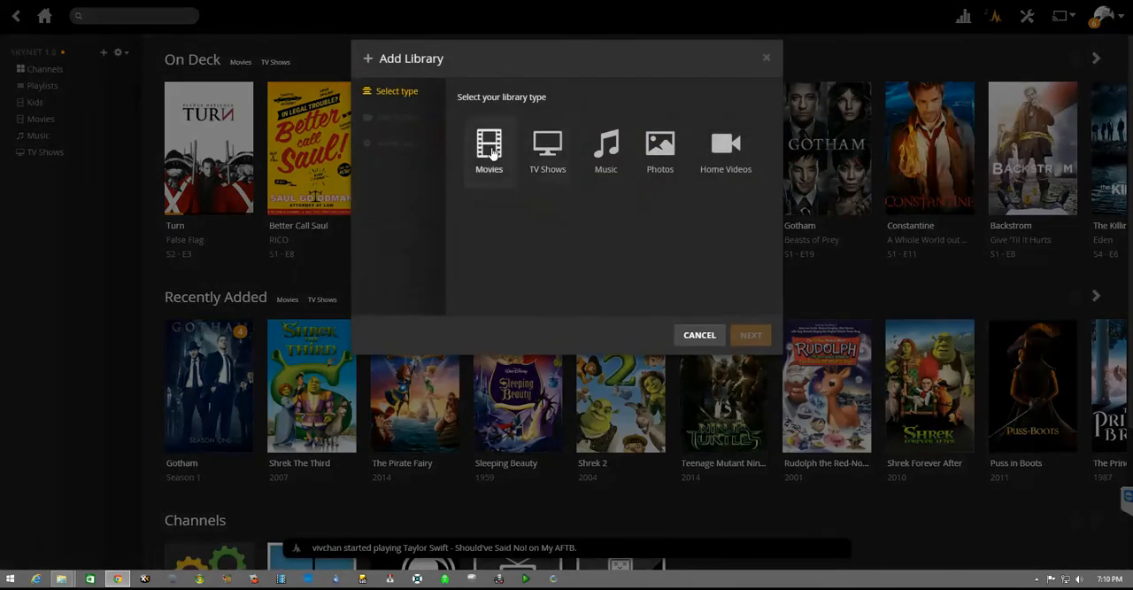
pyautogui.click(498, 154)
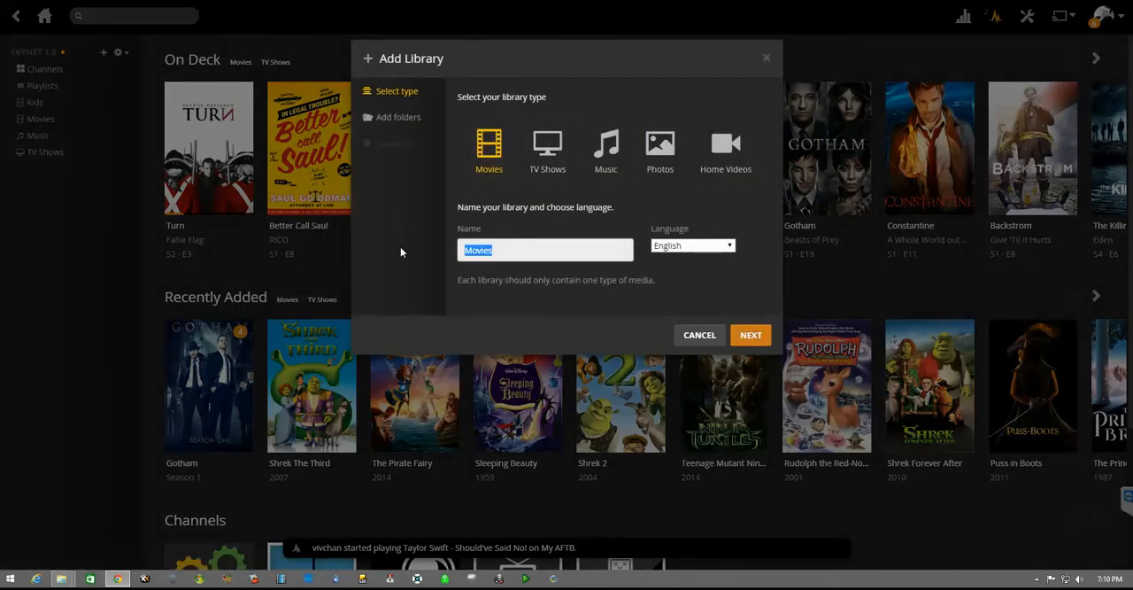
pyautogui.write('Xhr')
pyautogui.press('BackSpace')
pyautogui.press('BackSpace')
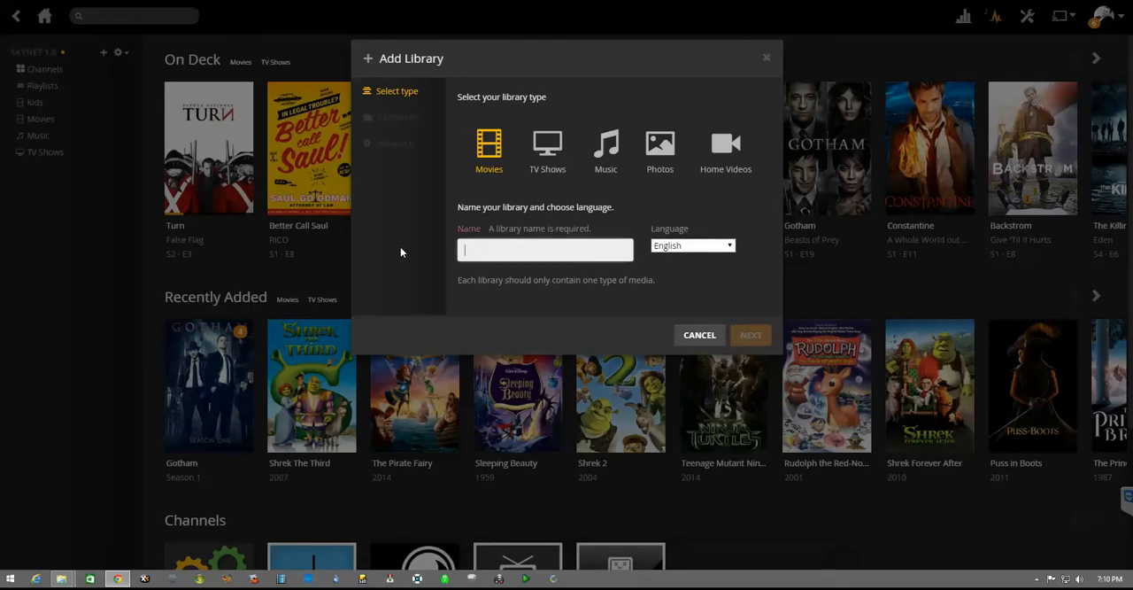
pyautogui.write('Christmas Movies')
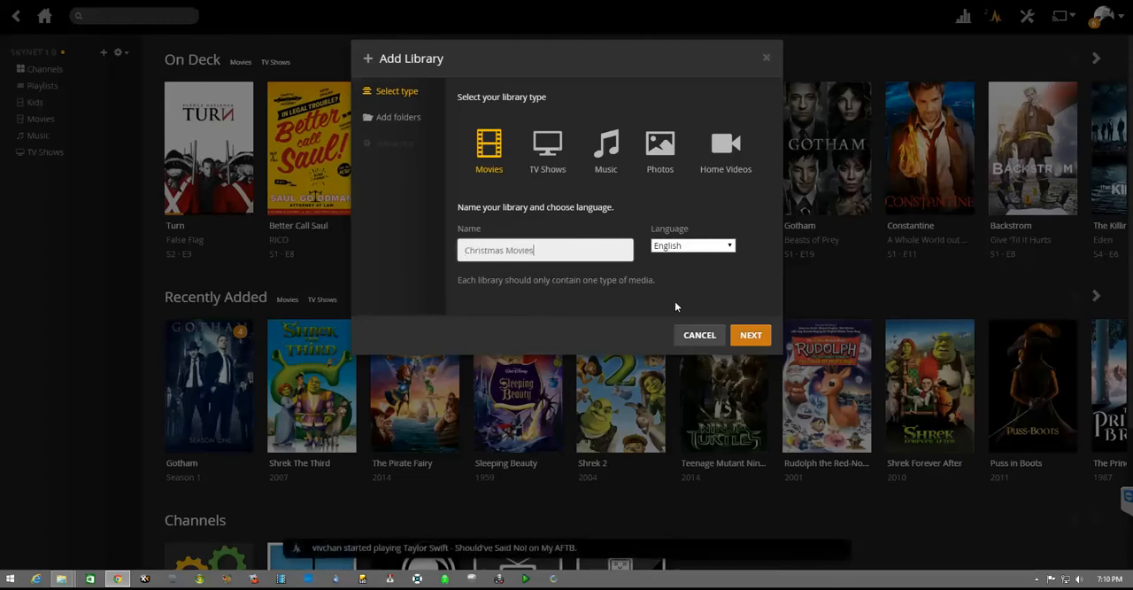
pyautogui.click(751, 335)
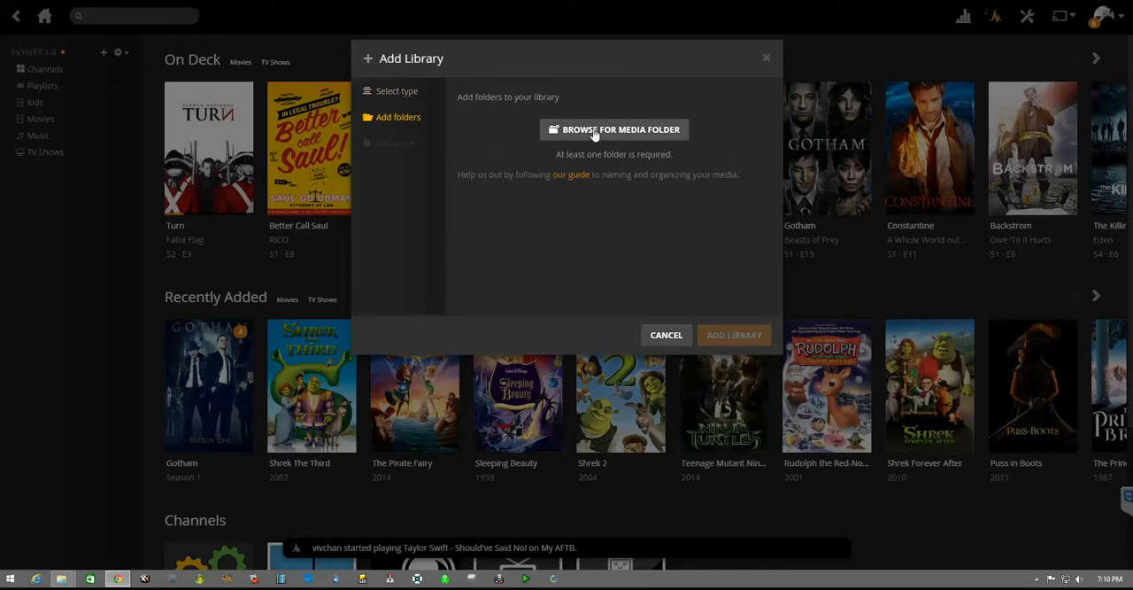
# Step: Add the media folder Z:\Christmas Movies to the new library and create the library
pyautogui.click(595, 130)
pyautogui.click(436, 237)
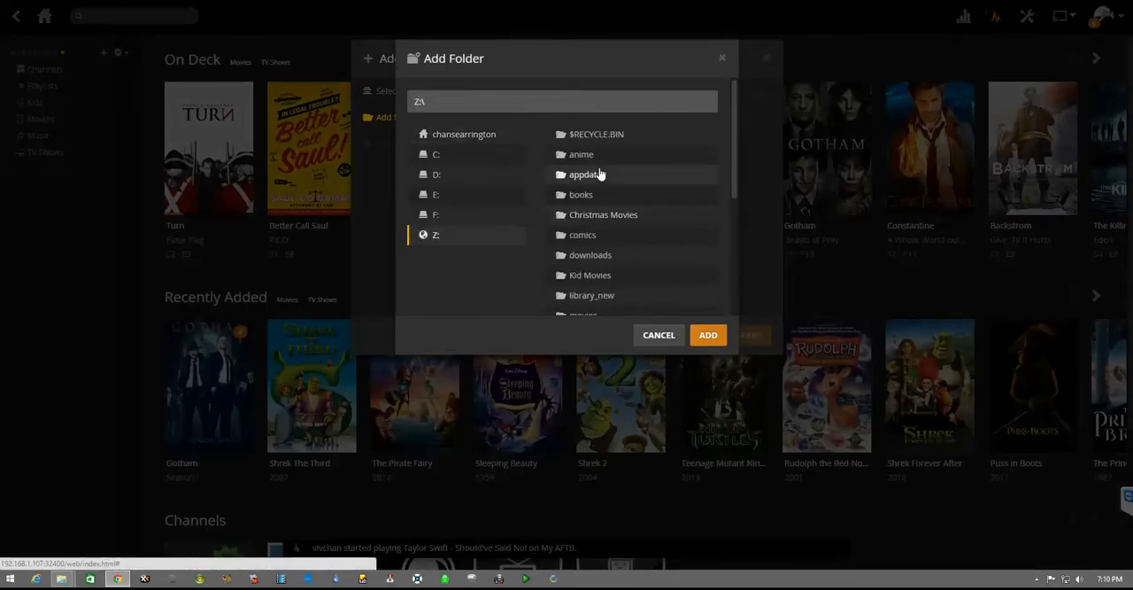
pyautogui.click(592, 211)
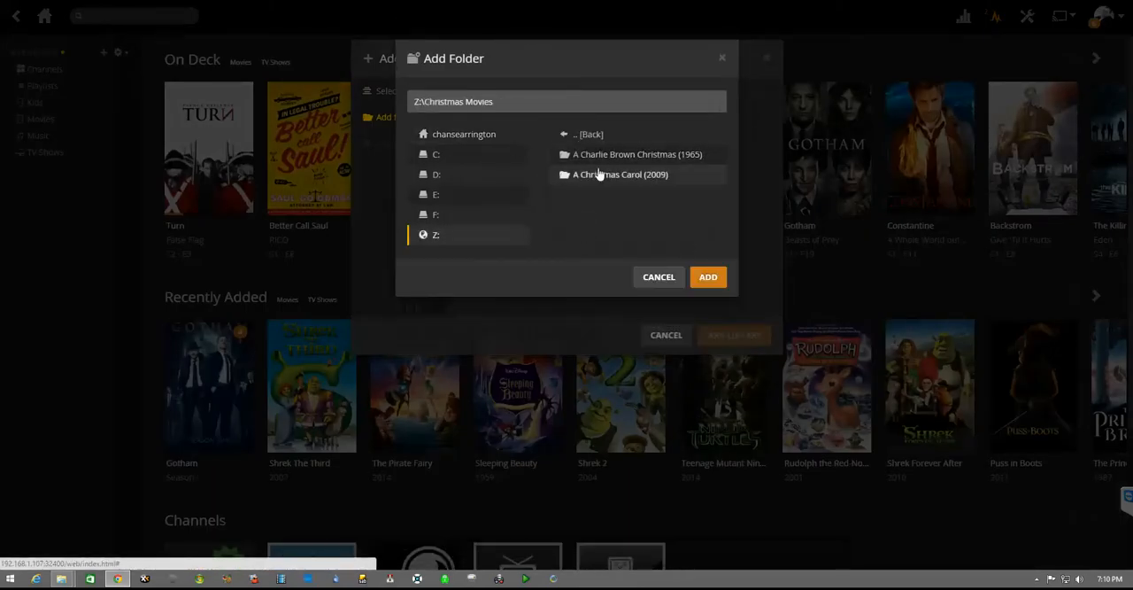
pyautogui.click(709, 278)
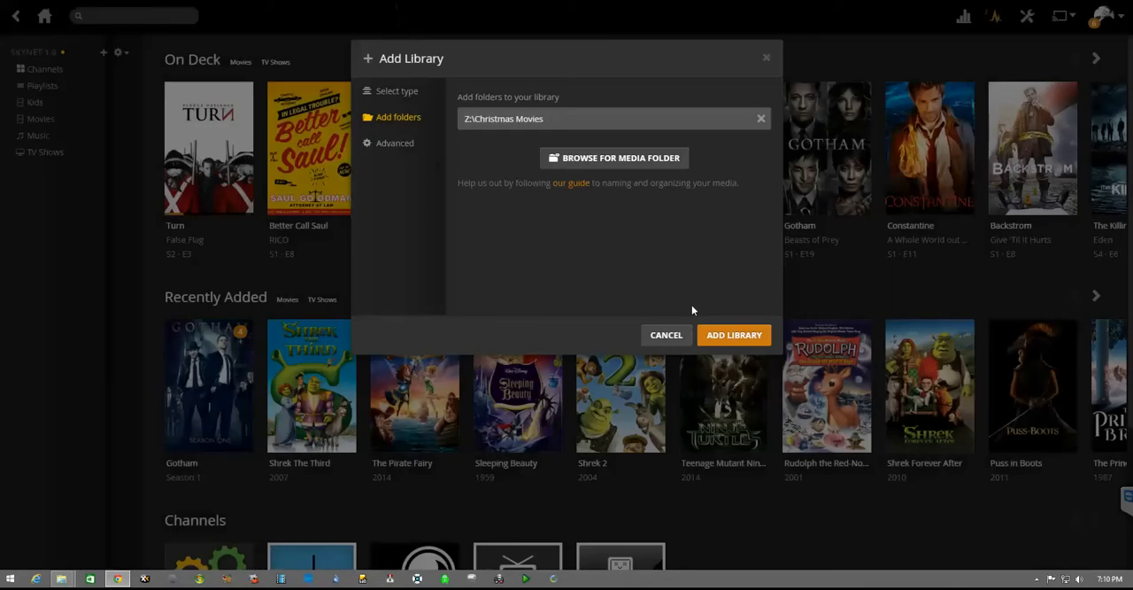
pyautogui.click(755, 337)
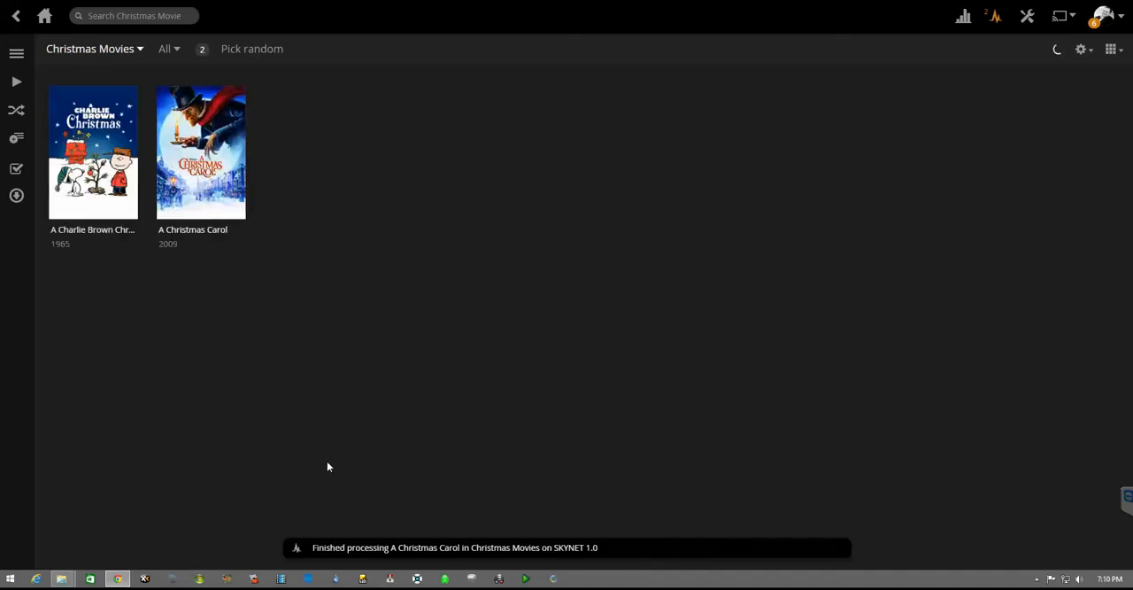
# Step: Return to the Plex home page and delete the Christmas Movies library, confirming the deletion
pyautogui.click(44, 16)
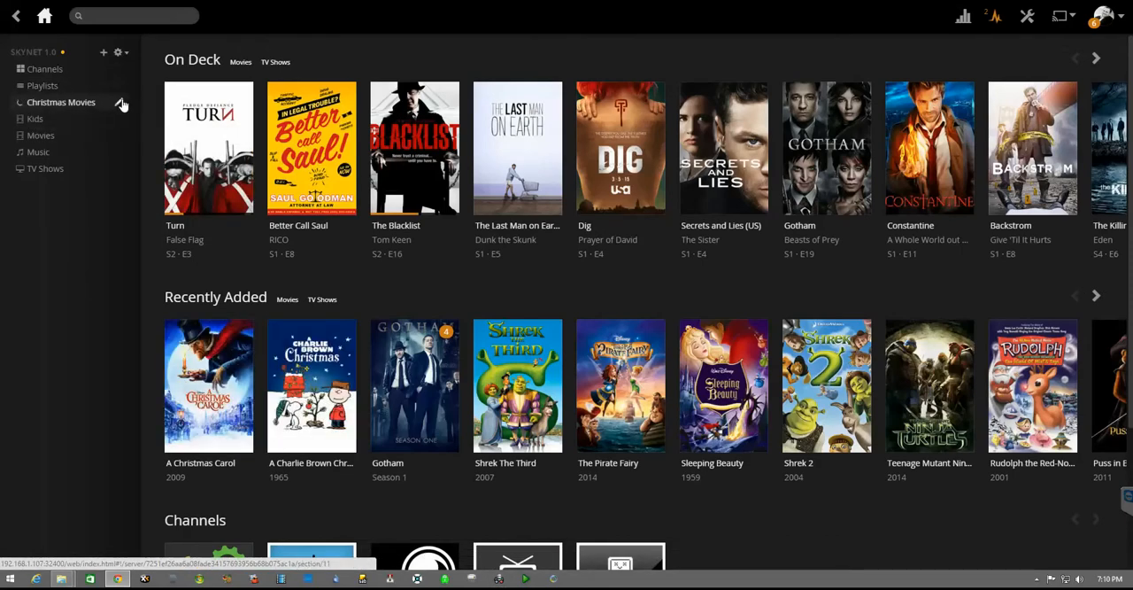
pyautogui.click(127, 103)
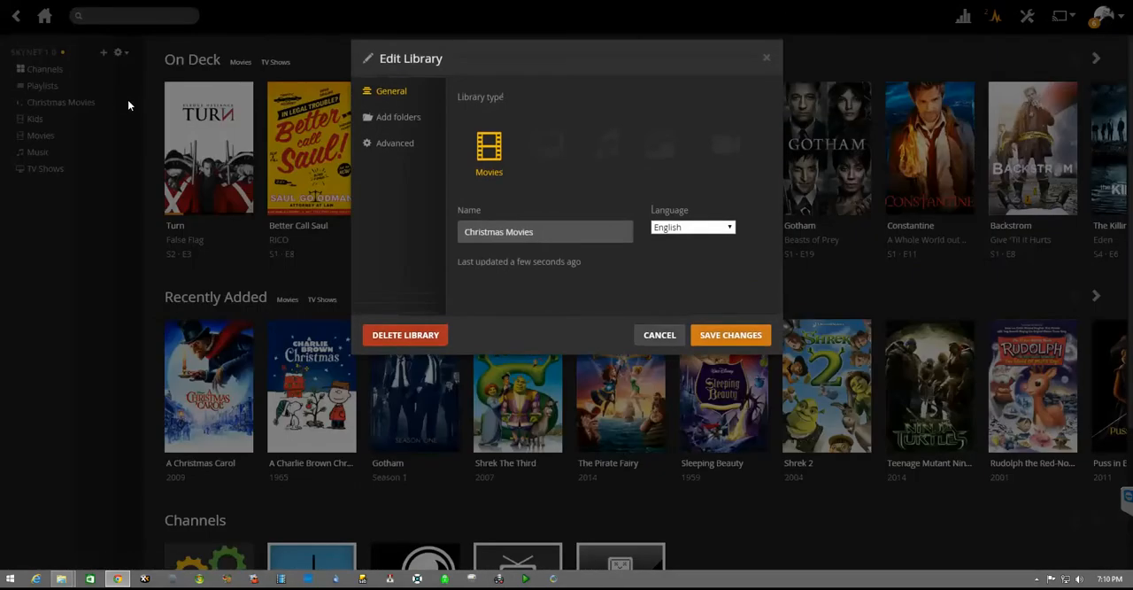
pyautogui.click(405, 334)
pyautogui.click(655, 146)
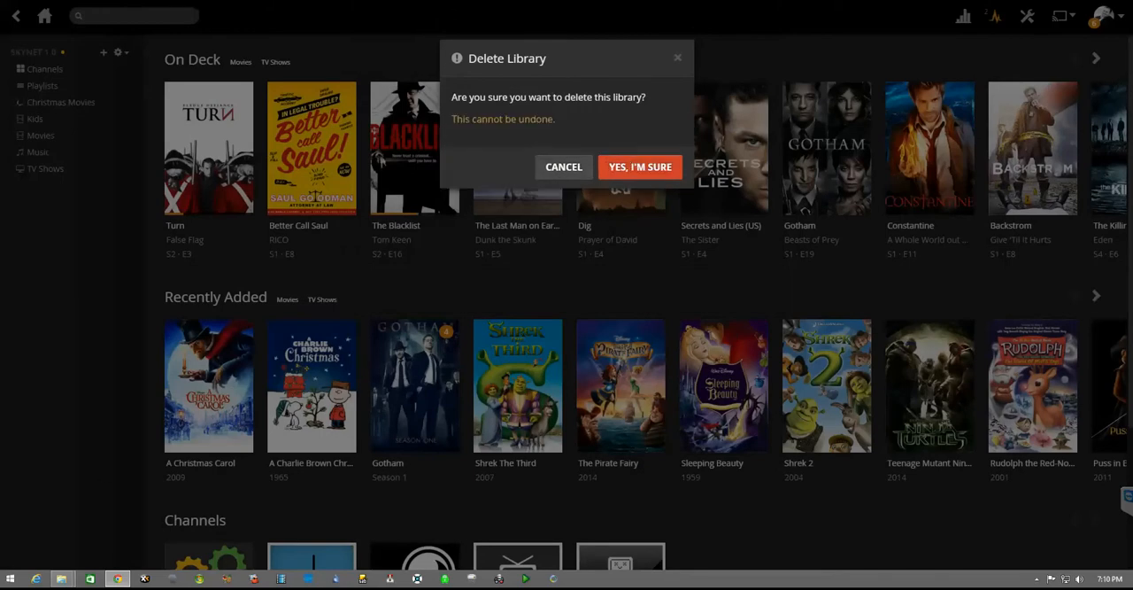
pyautogui.click(625, 166)
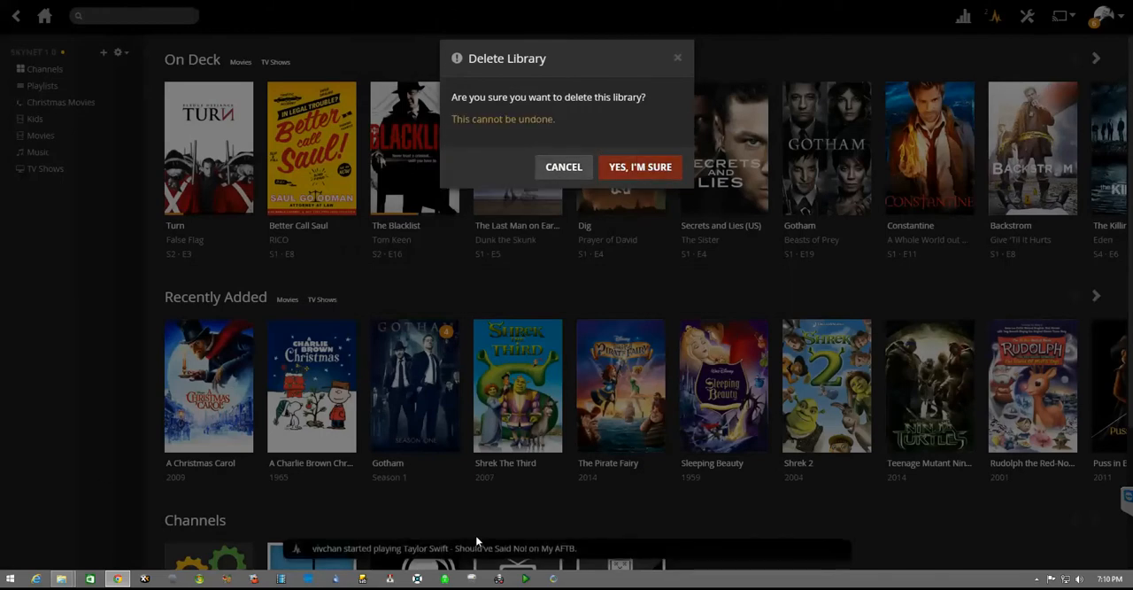